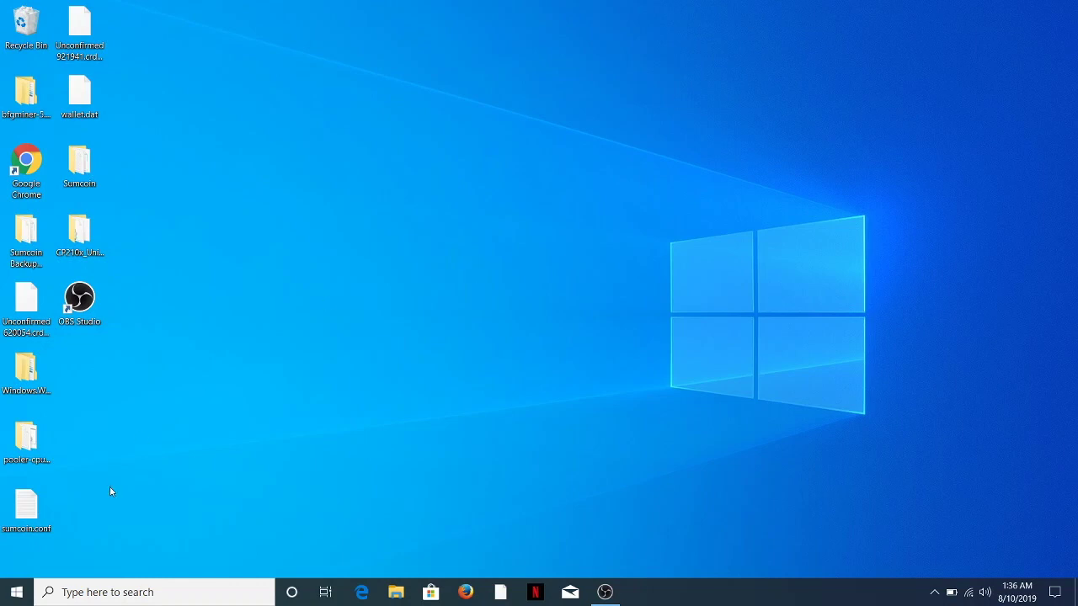
Step: Launch Chrome and load sumcoin.org in a new tab
{"action": "double_click", "coordinate": [28, 157]}
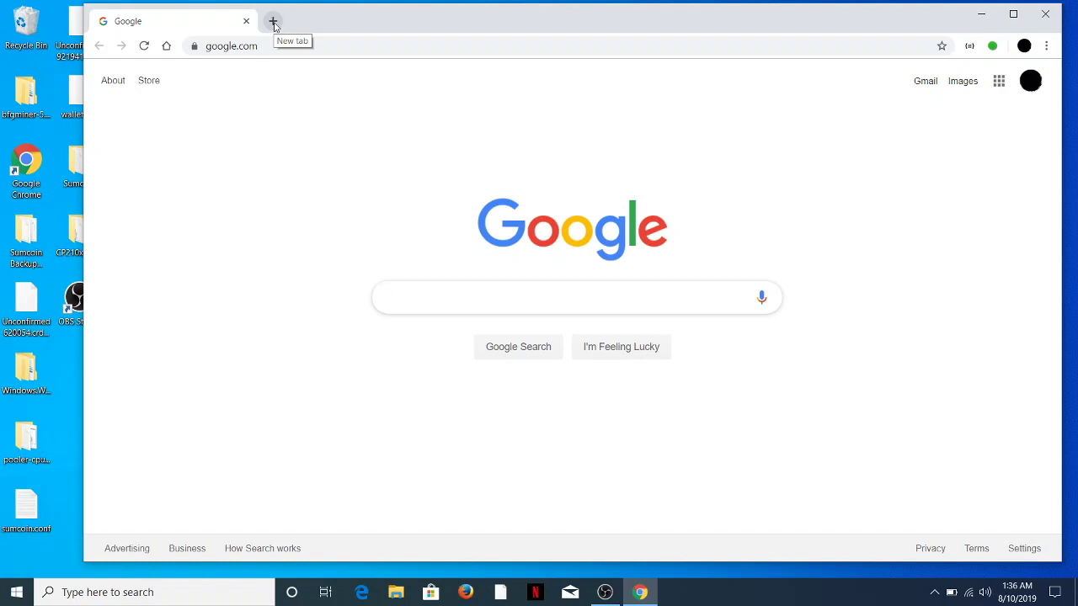
{"action": "left_click", "coordinate": [273, 22]}
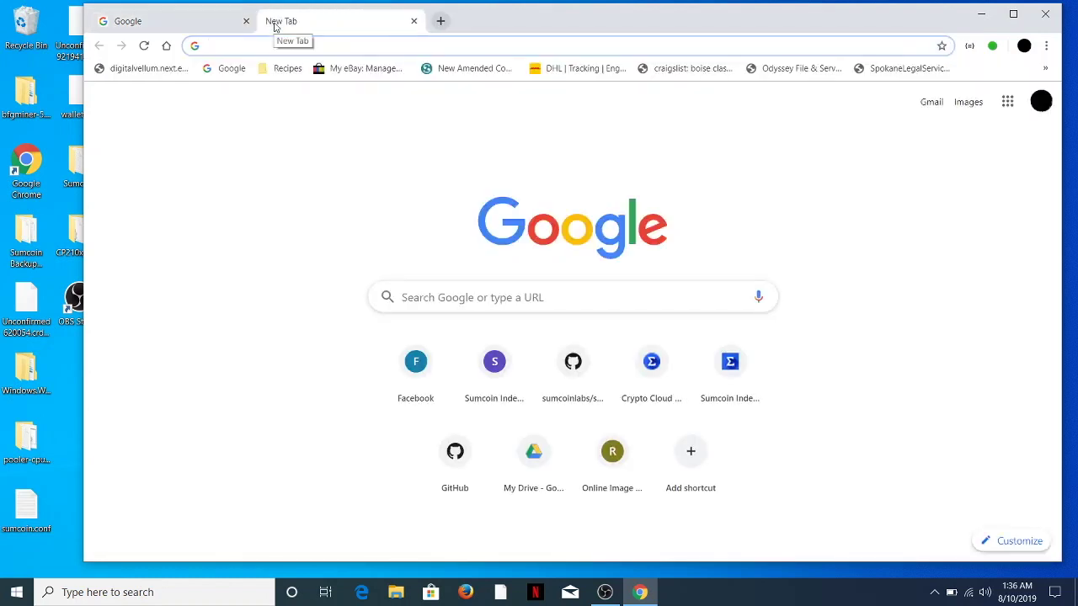
{"action": "type", "text": "sumcoin"}
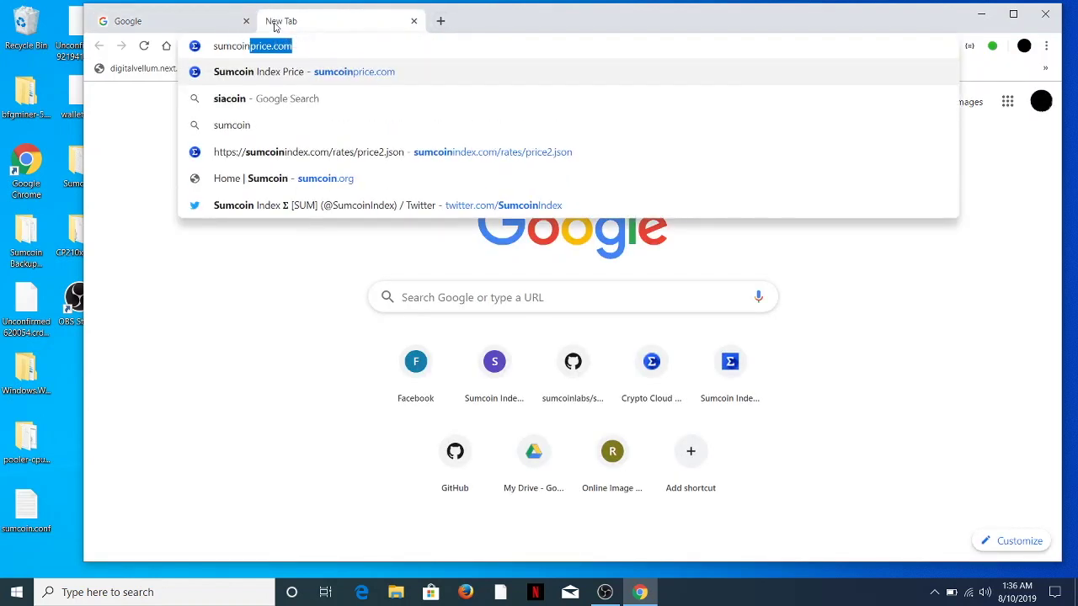
{"action": "key", "text": "BackSpace"}
{"action": "type", "text": ".org"}
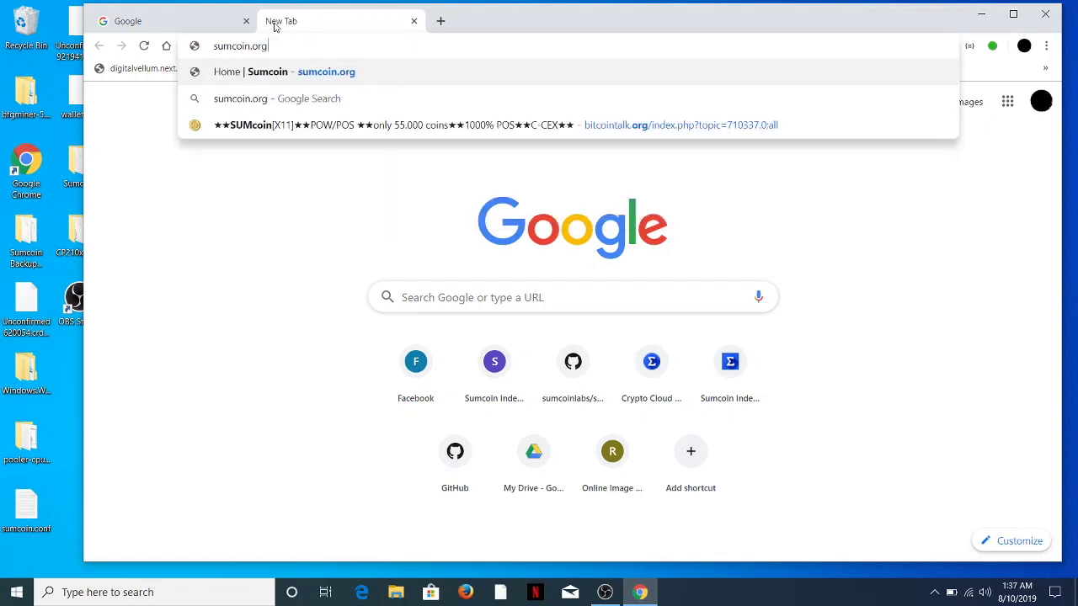
{"action": "key", "text": "Return"}
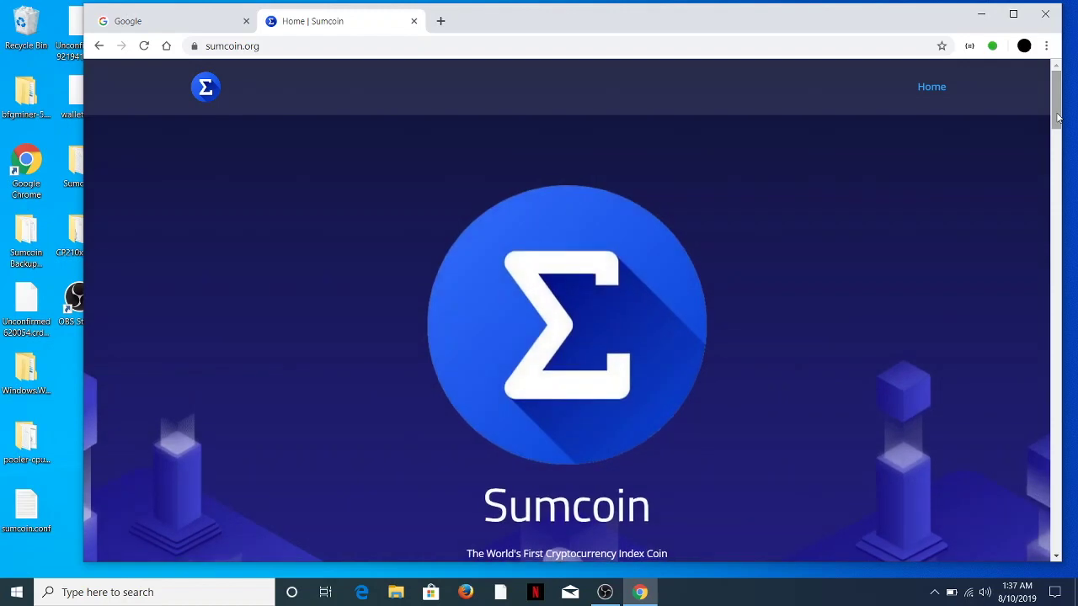
Step: Save the Windows download link's installer to the Desktop
{"action": "left_click_drag", "start_coordinate": [1059, 118], "coordinate": [1074, 278]}
{"action": "scroll", "coordinate": [783, 309], "scroll_direction": "up", "scroll_amount": 2}
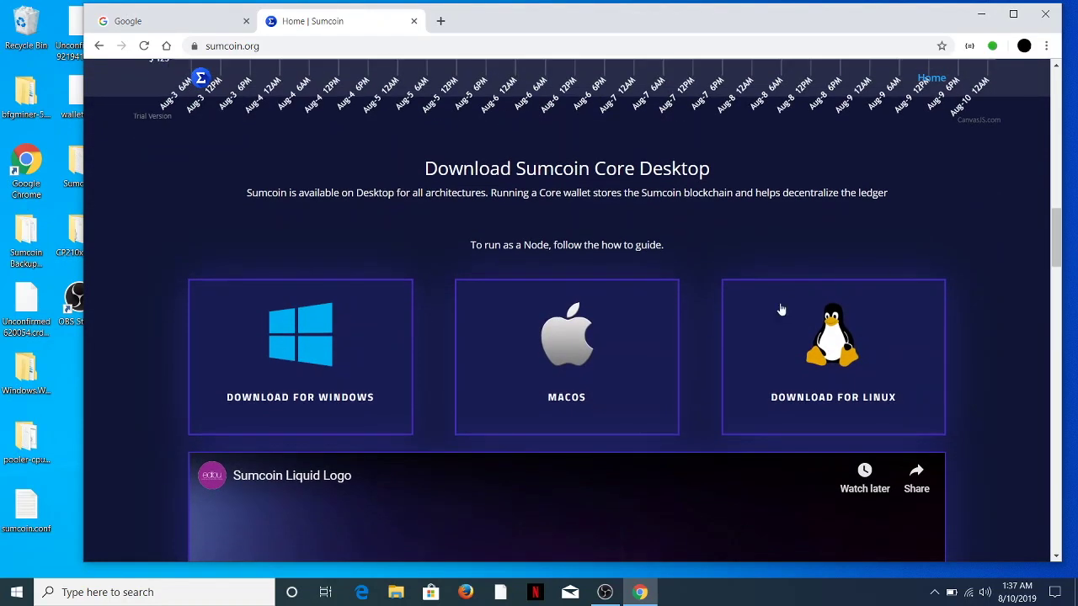
{"action": "right_click", "coordinate": [310, 339]}
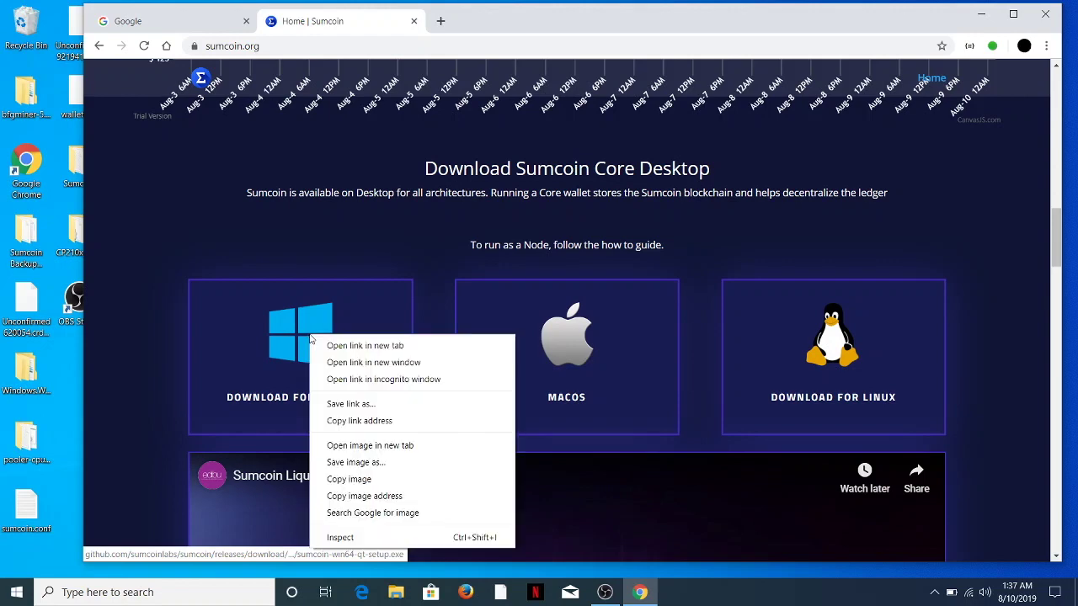
{"action": "left_click", "coordinate": [348, 406]}
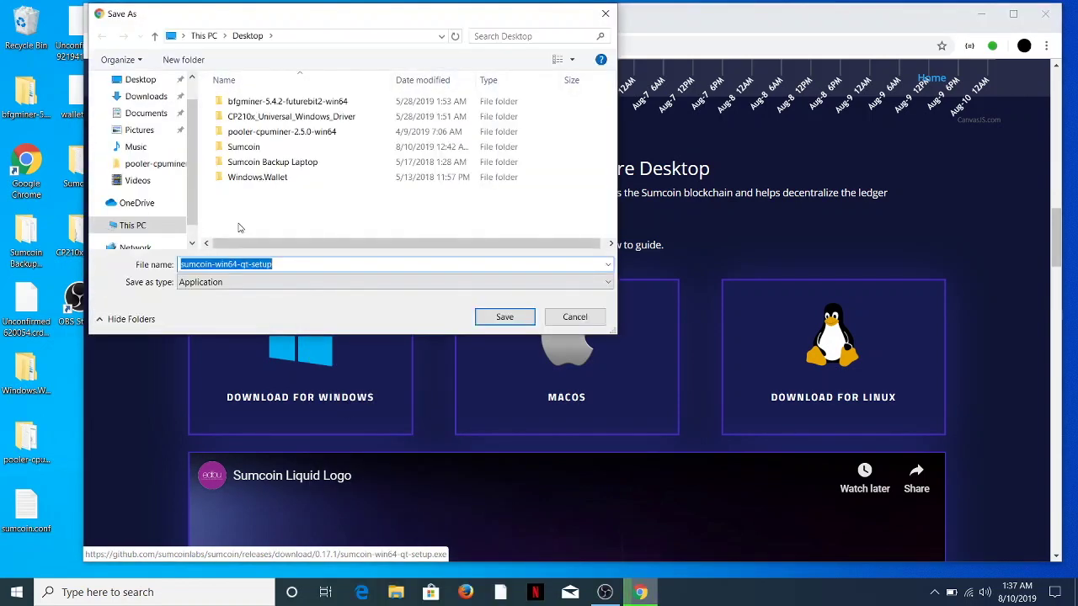
{"action": "left_click", "coordinate": [138, 80]}
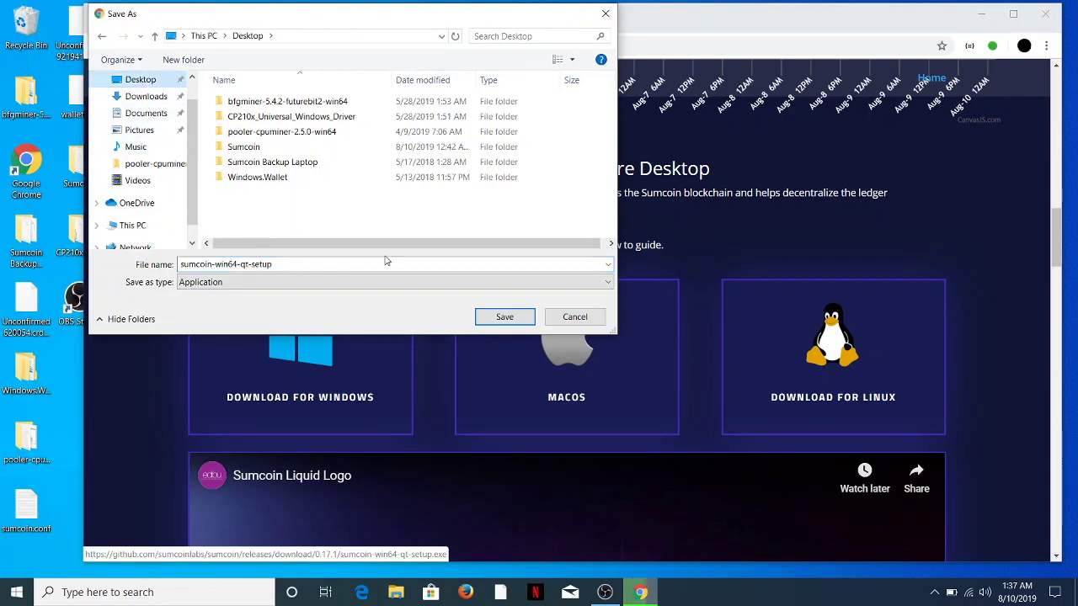
{"action": "left_click", "coordinate": [502, 317]}
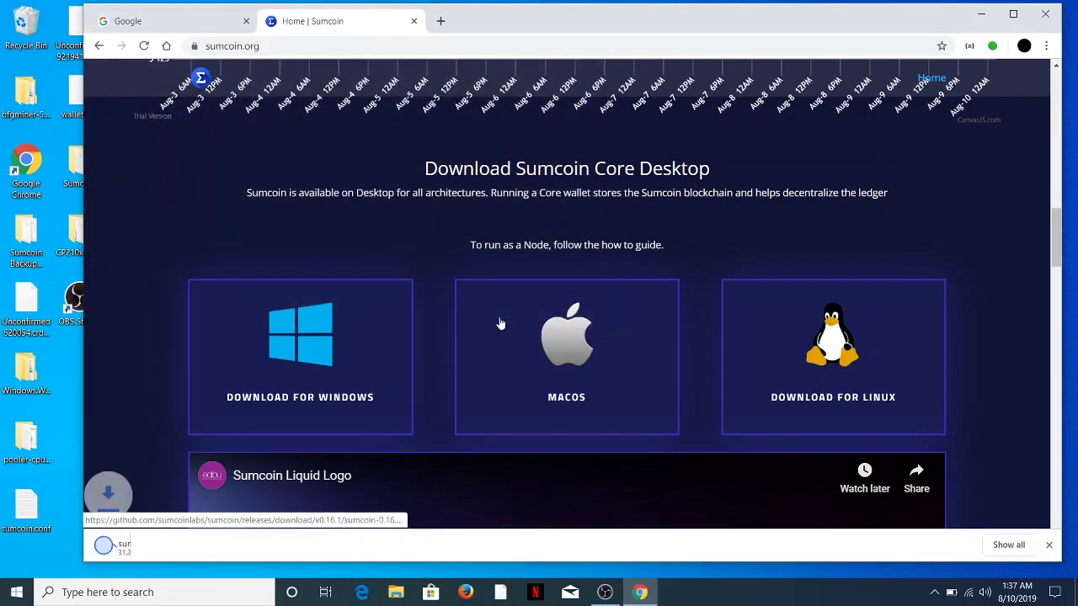
Step: Run the downloaded sumcoin-win64-qt-setup.exe past the security warning and minimise Chrome
{"action": "left_click", "coordinate": [156, 549]}
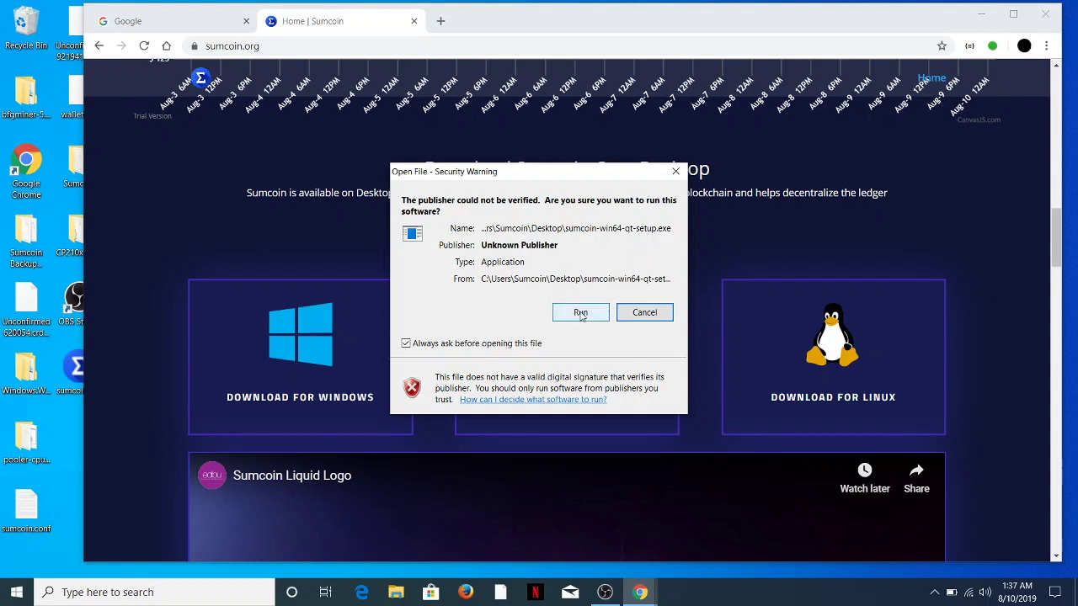
{"action": "left_click", "coordinate": [581, 314]}
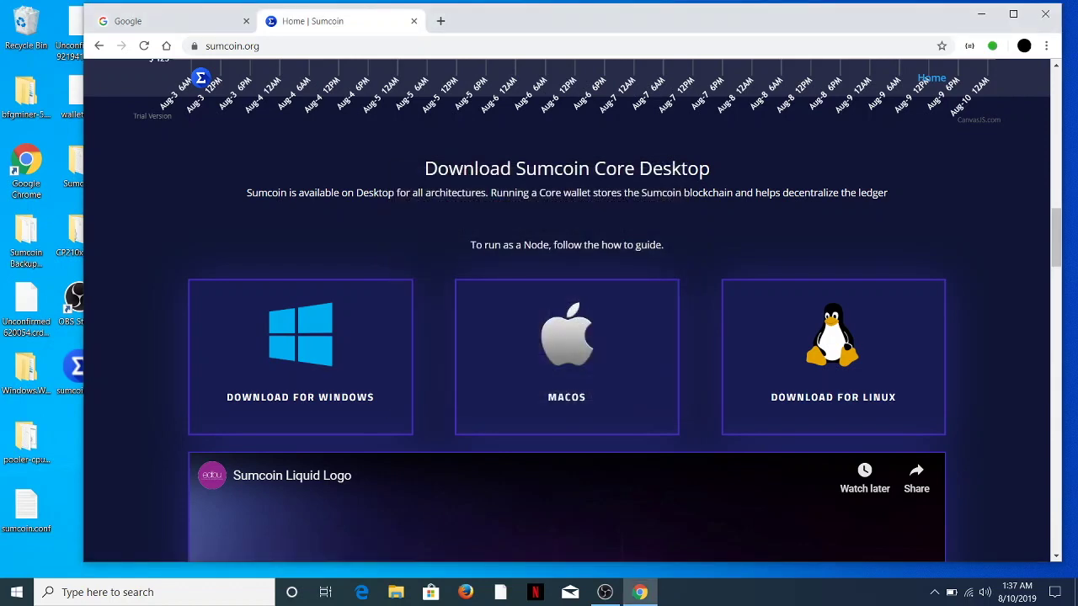
{"action": "left_click", "coordinate": [981, 14]}
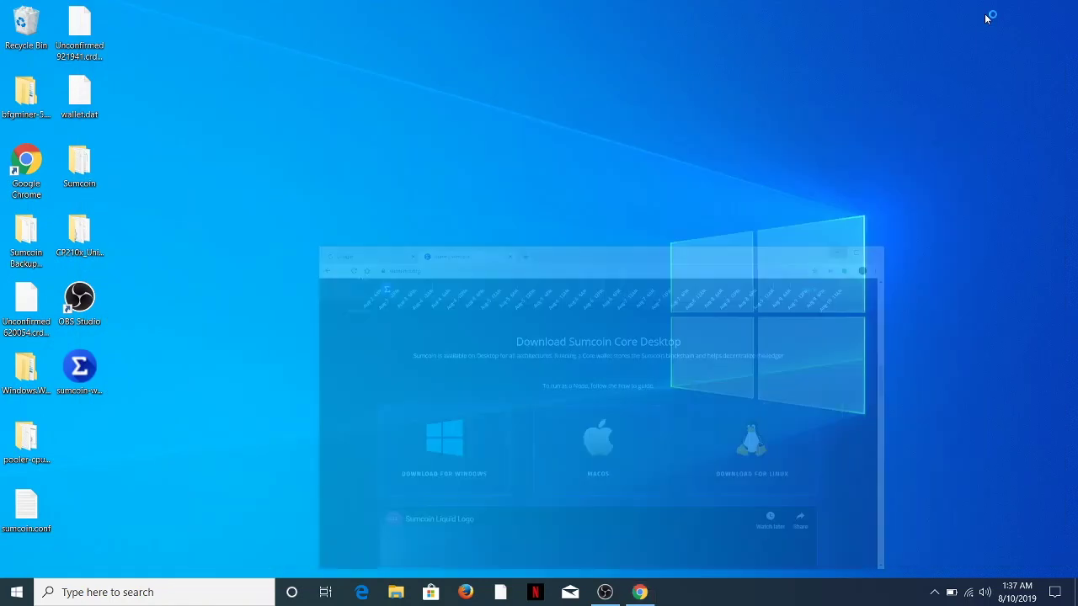
Step: Launch Sumcoin Core and accept 'Use the default data directory' in the Welcome dialog
{"action": "double_click", "coordinate": [103, 371]}
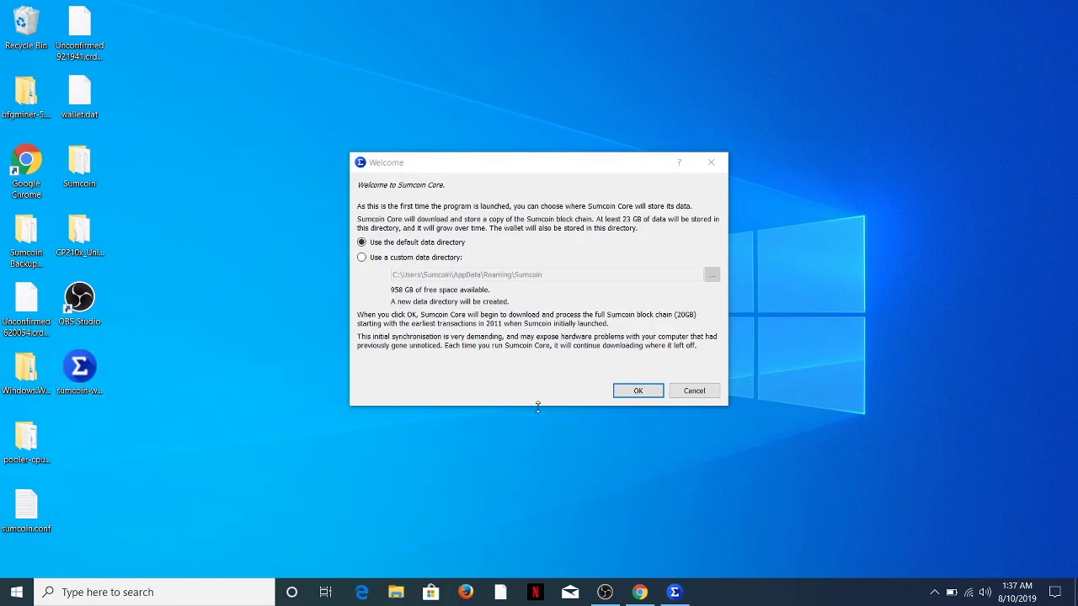
{"action": "left_click_drag", "start_coordinate": [538, 408], "coordinate": [544, 491]}
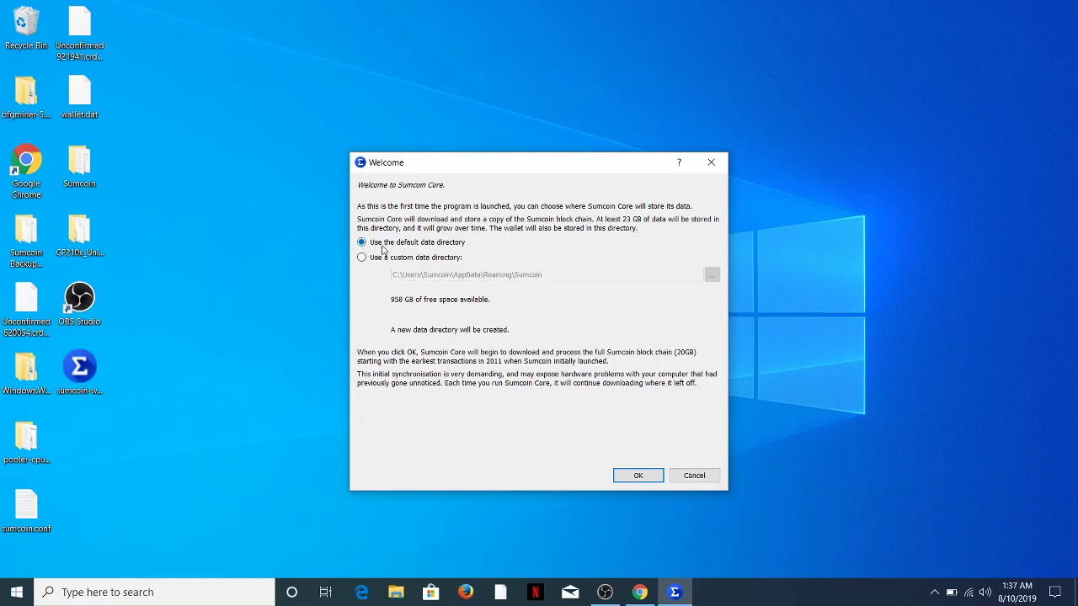
{"action": "left_click", "coordinate": [362, 260]}
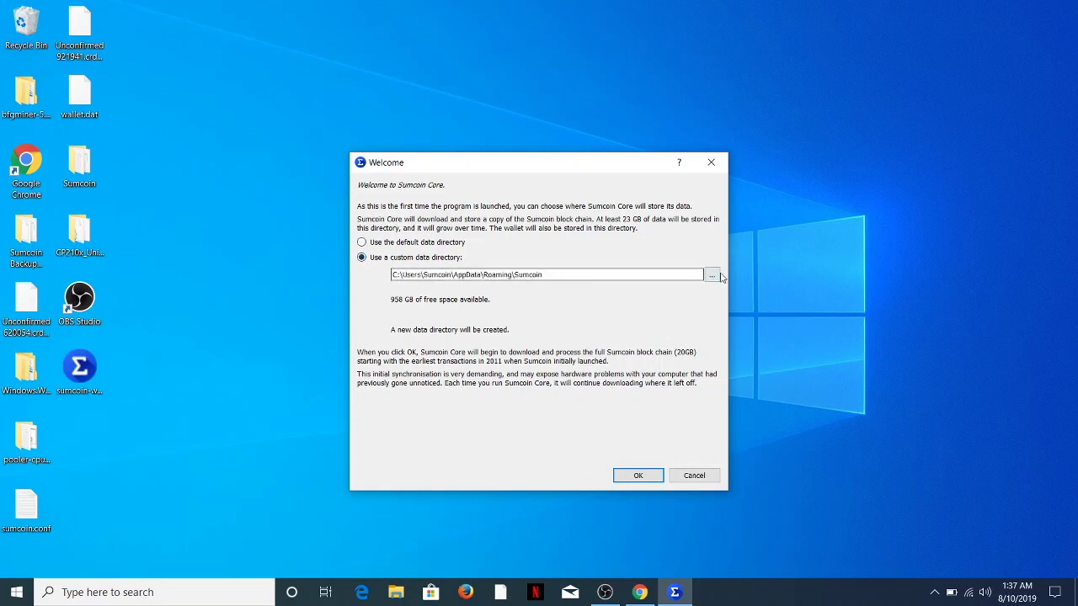
{"action": "left_click", "coordinate": [362, 244]}
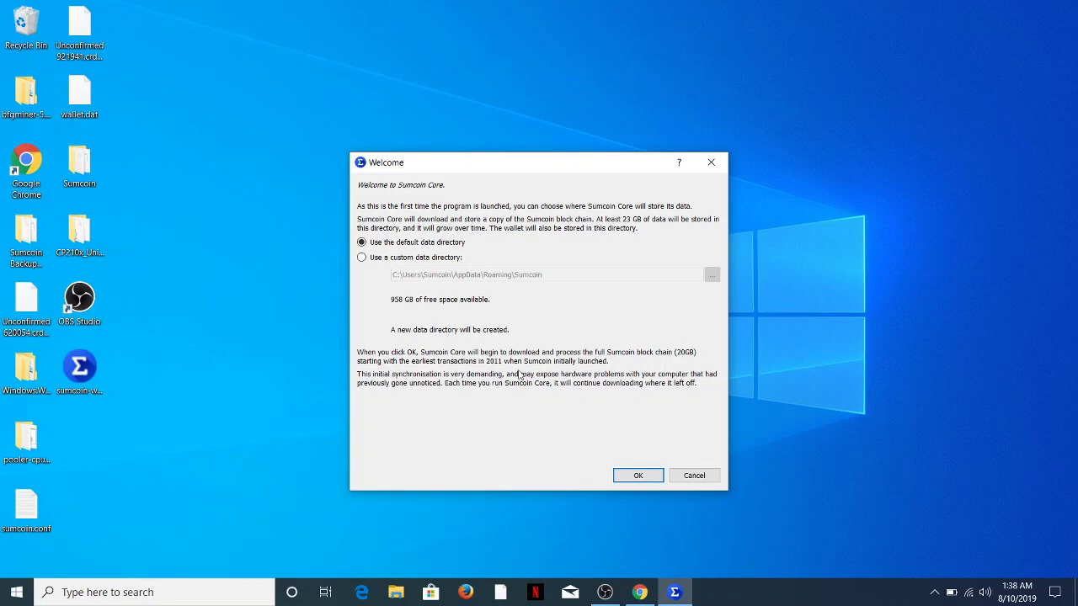
{"action": "left_click", "coordinate": [640, 477]}
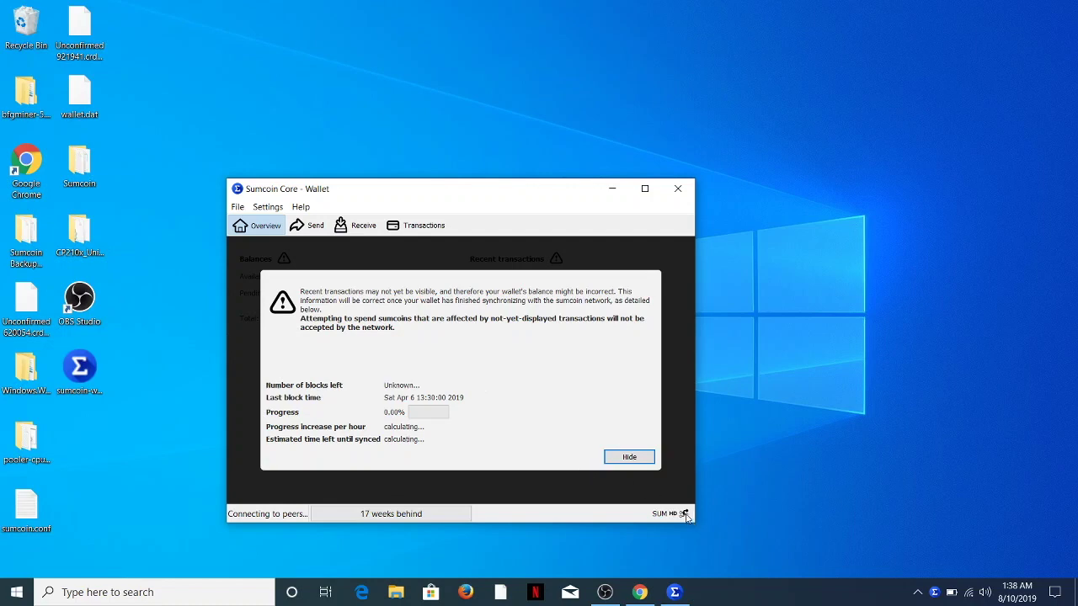
{"action": "left_click", "coordinate": [301, 206]}
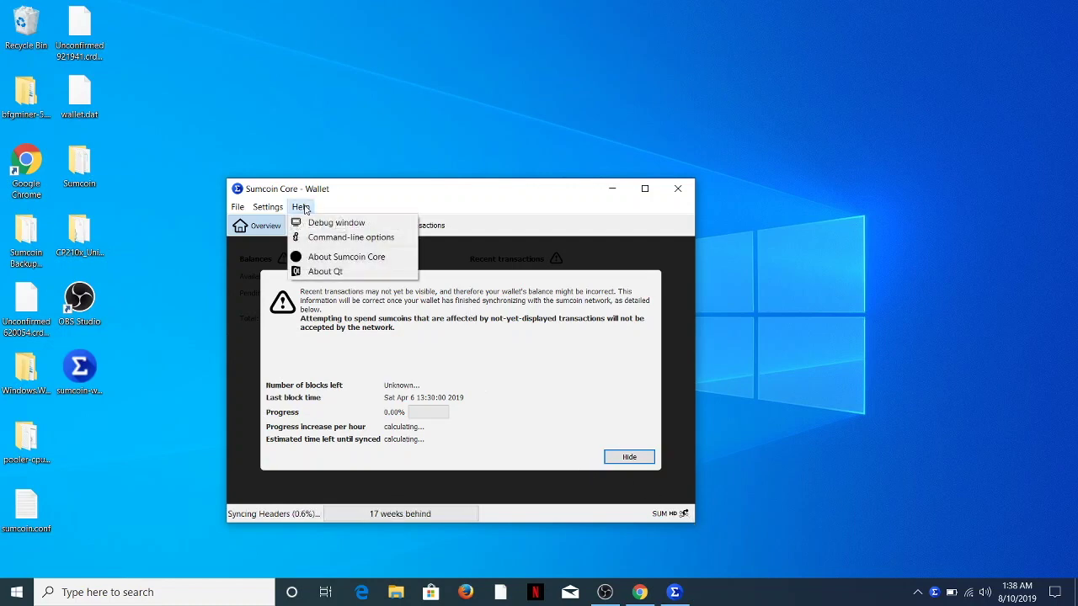
{"action": "left_click", "coordinate": [321, 225]}
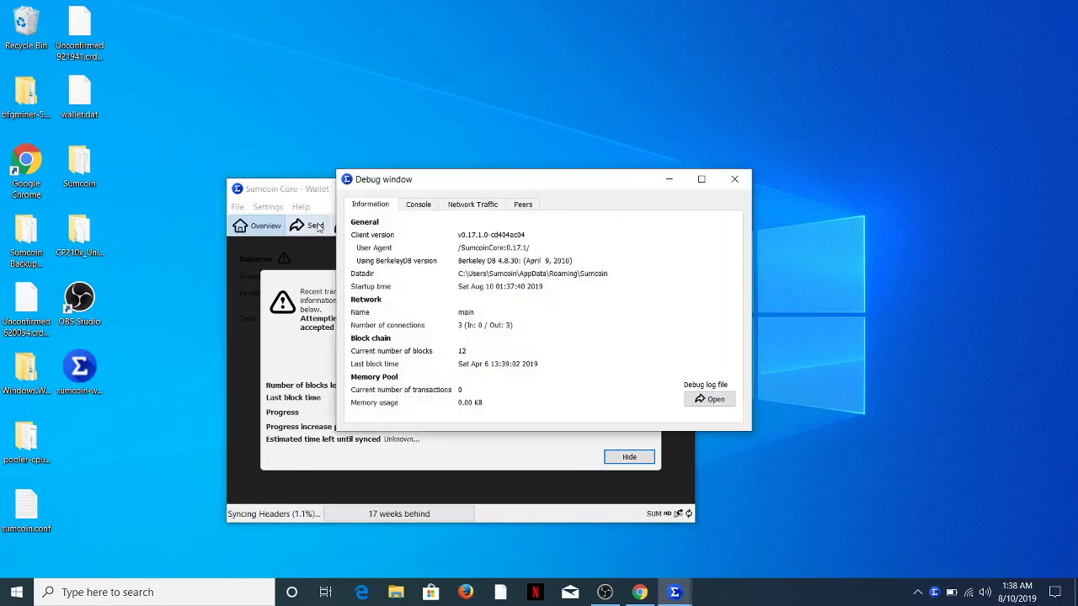
{"action": "left_click", "coordinate": [521, 205]}
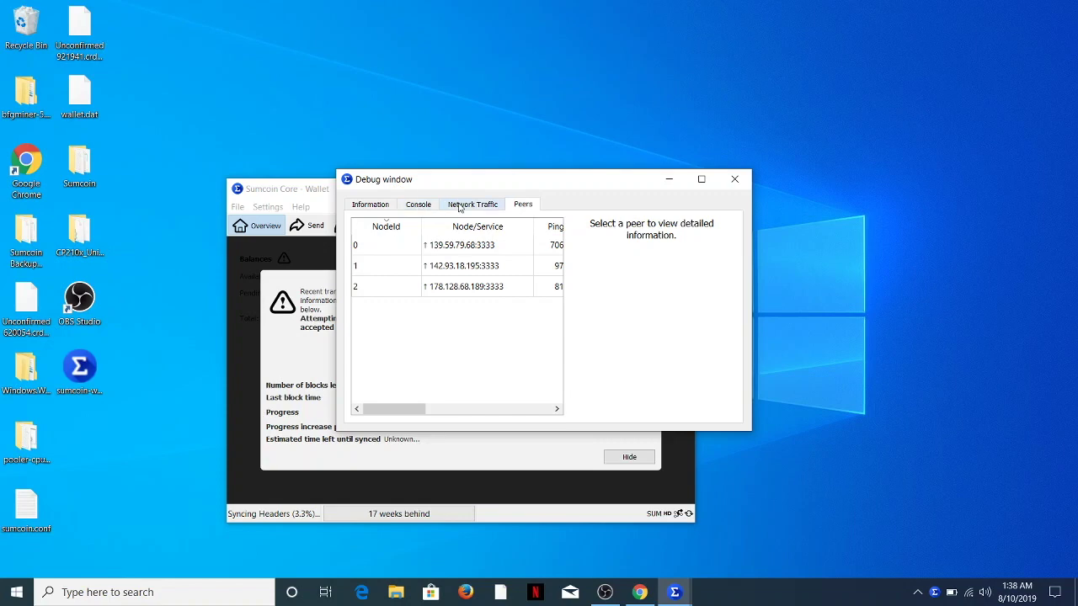
{"action": "left_click", "coordinate": [460, 208]}
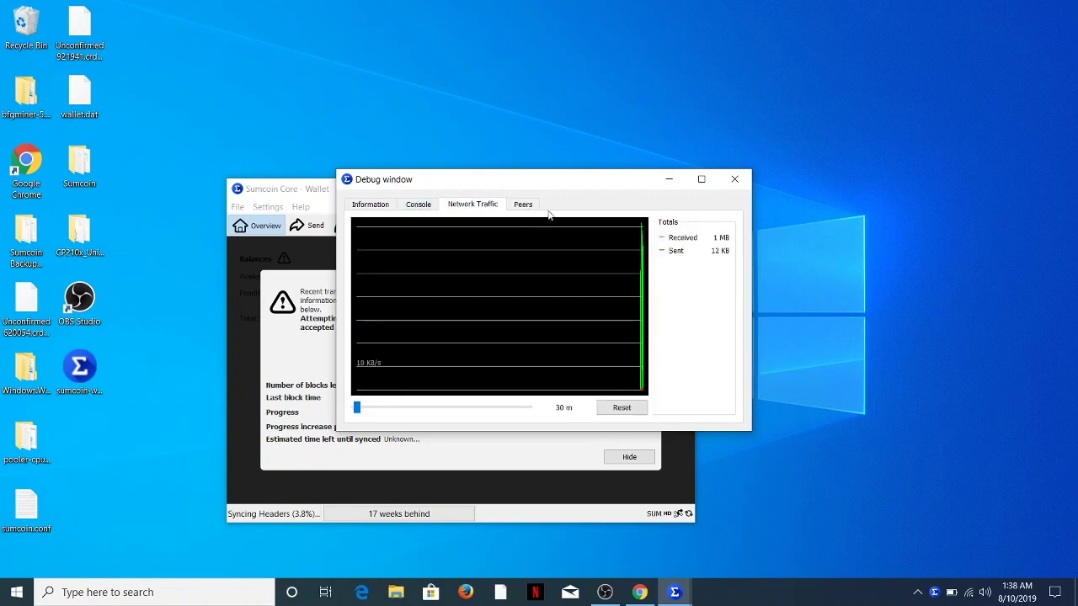
{"action": "left_click", "coordinate": [521, 205]}
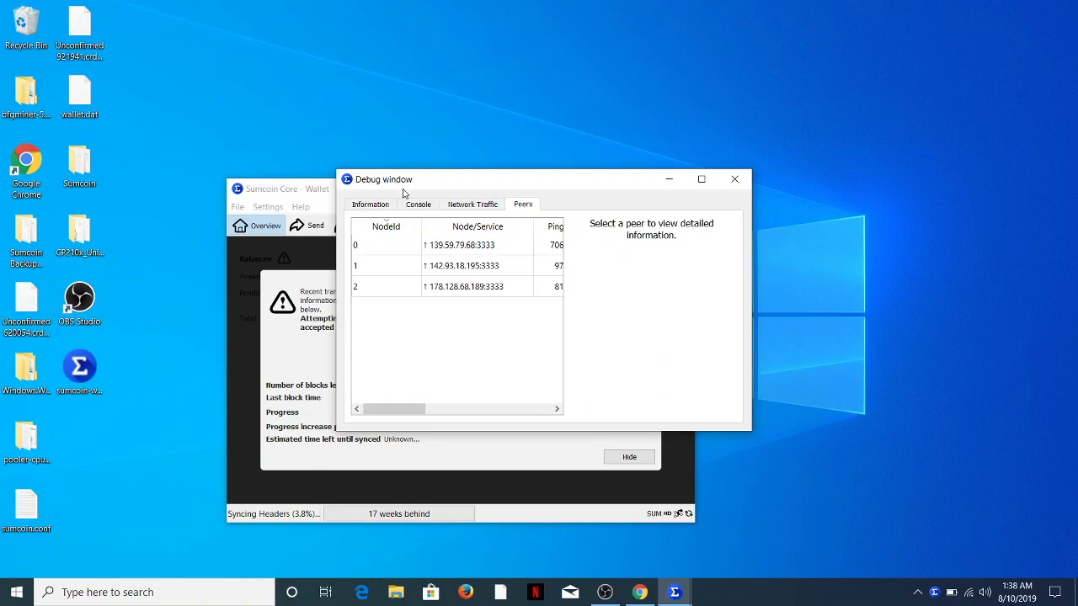
{"action": "left_click", "coordinate": [374, 206]}
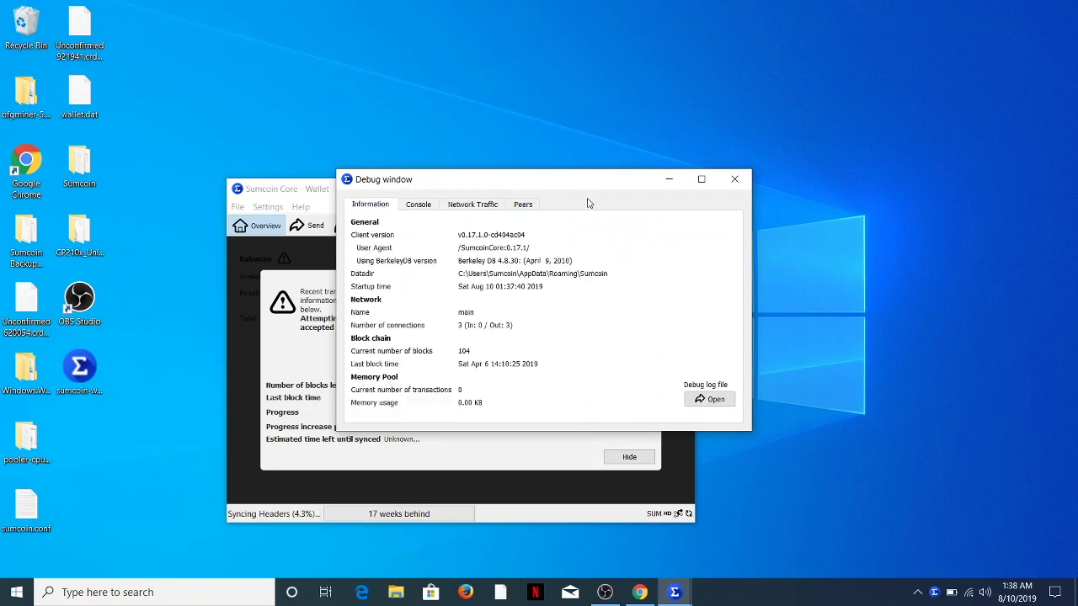
{"action": "left_click", "coordinate": [734, 180]}
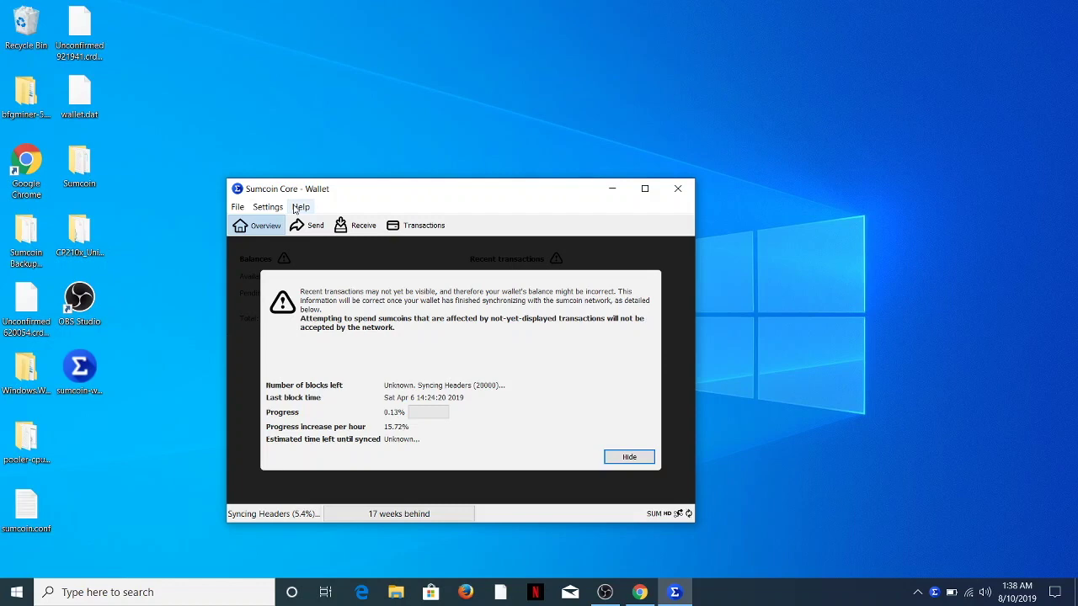
Step: Search Windows for %appdata% and open that folder
{"action": "left_click", "coordinate": [94, 593]}
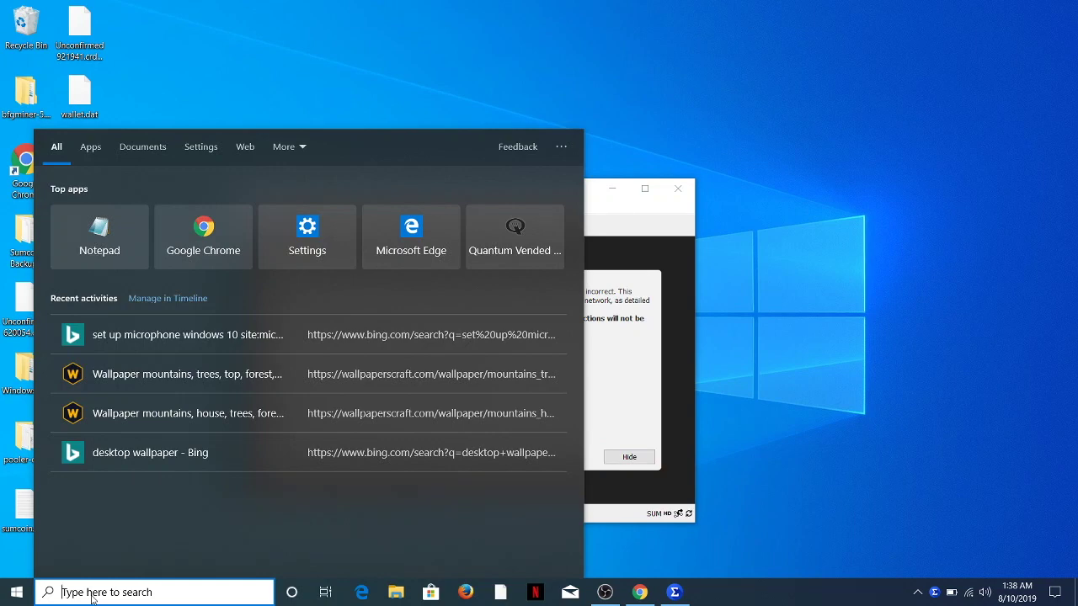
{"action": "type", "text": "%a"}
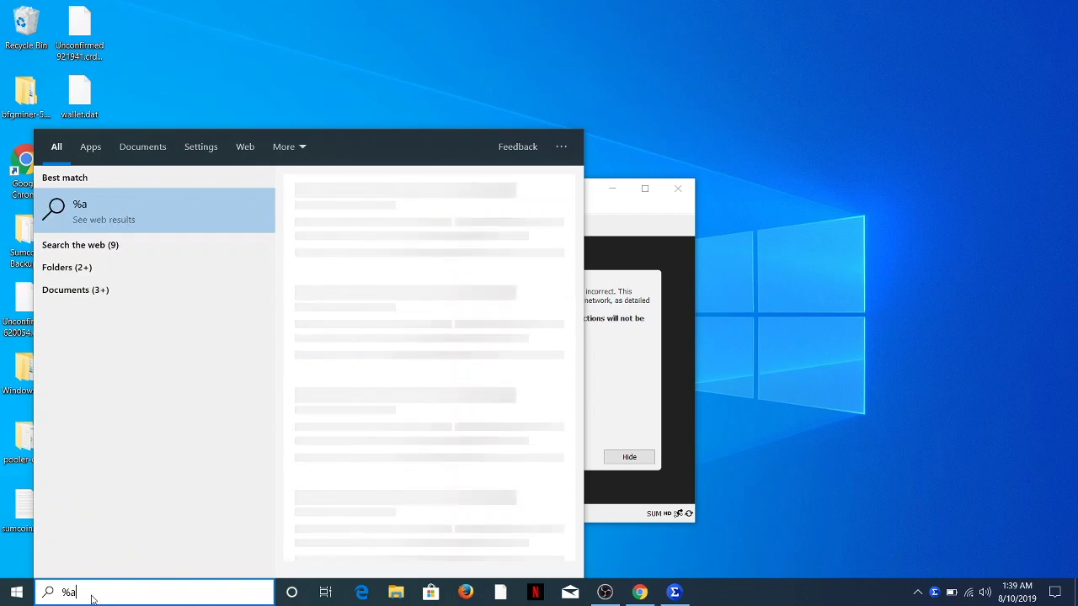
{"action": "type", "text": "ppda"}
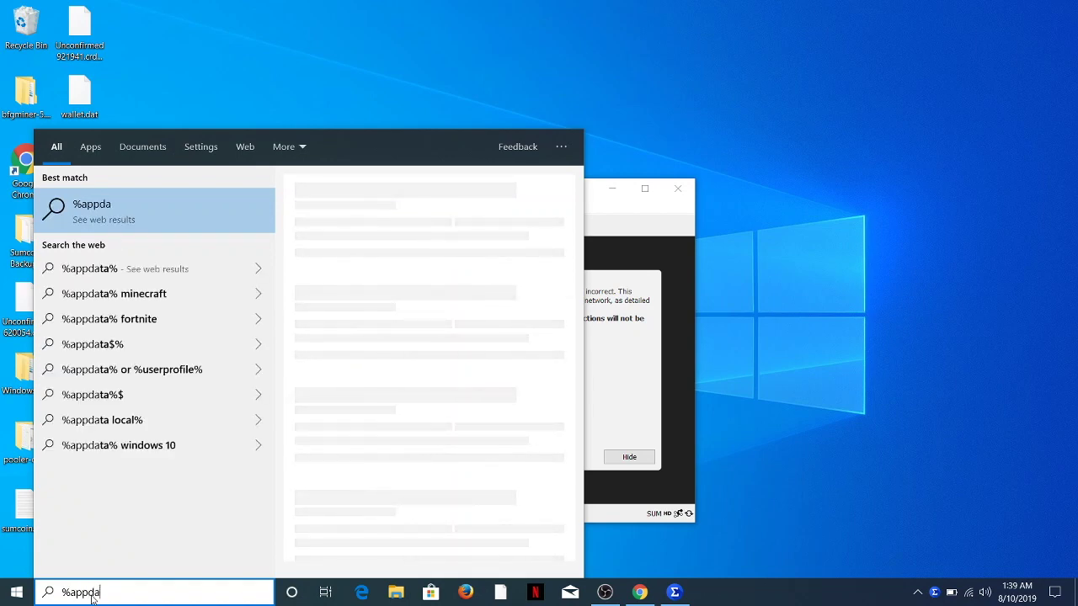
{"action": "type", "text": "t"}
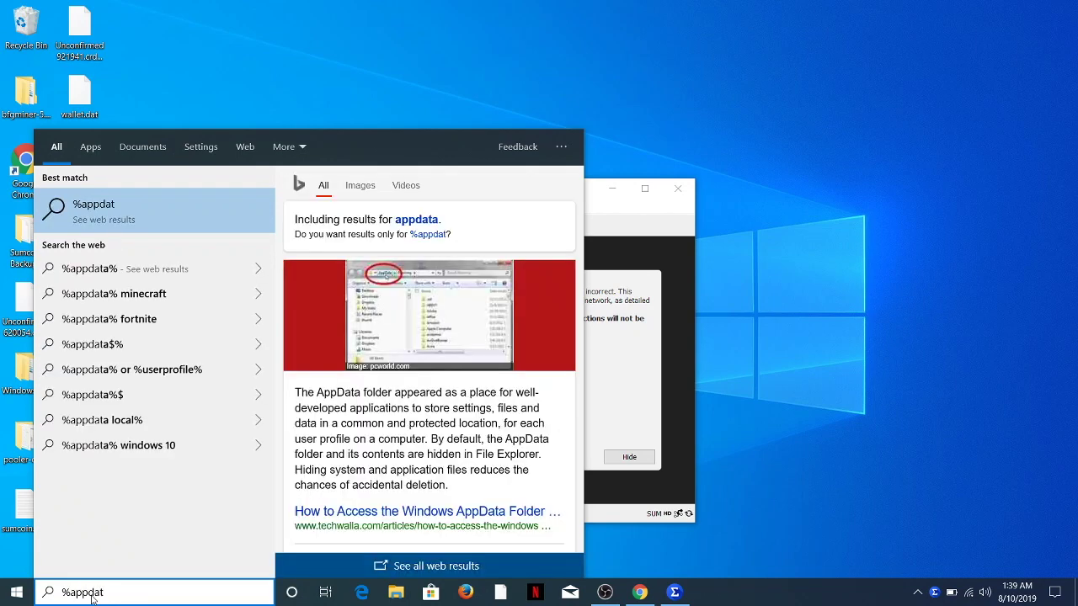
{"action": "type", "text": "a%"}
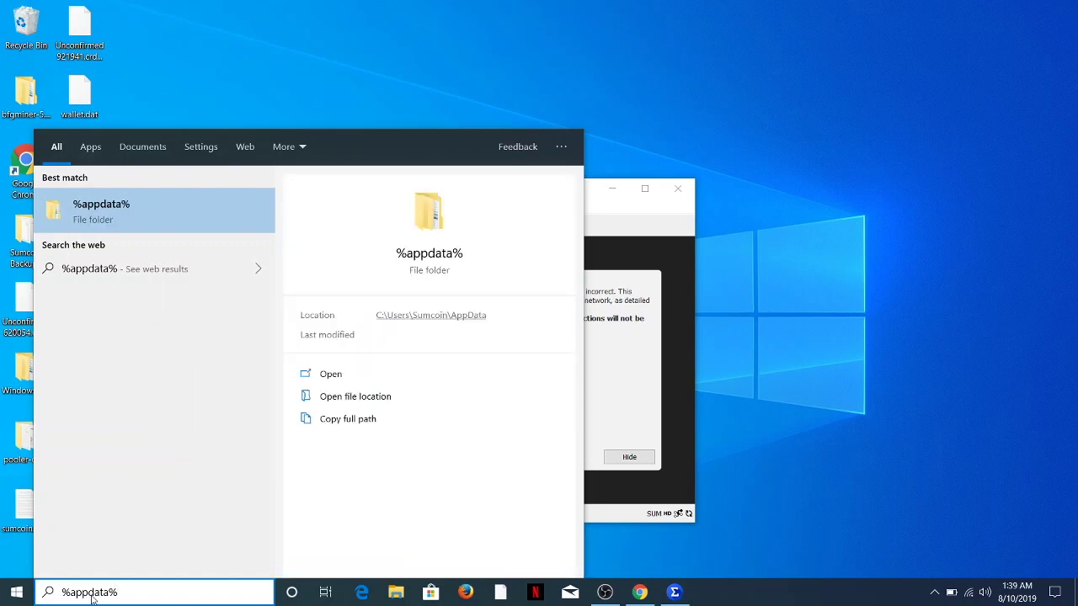
{"action": "key", "text": "Return"}
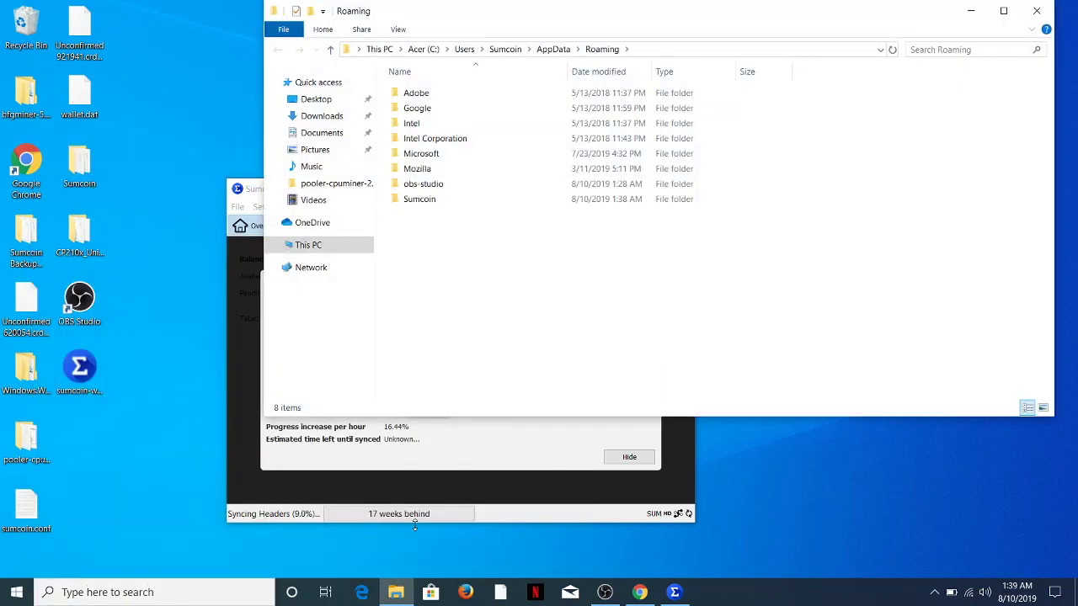
Step: In the Sumcoin folder, create a text document named sumcoin.conf and open it in Notepad
{"action": "double_click", "coordinate": [437, 200]}
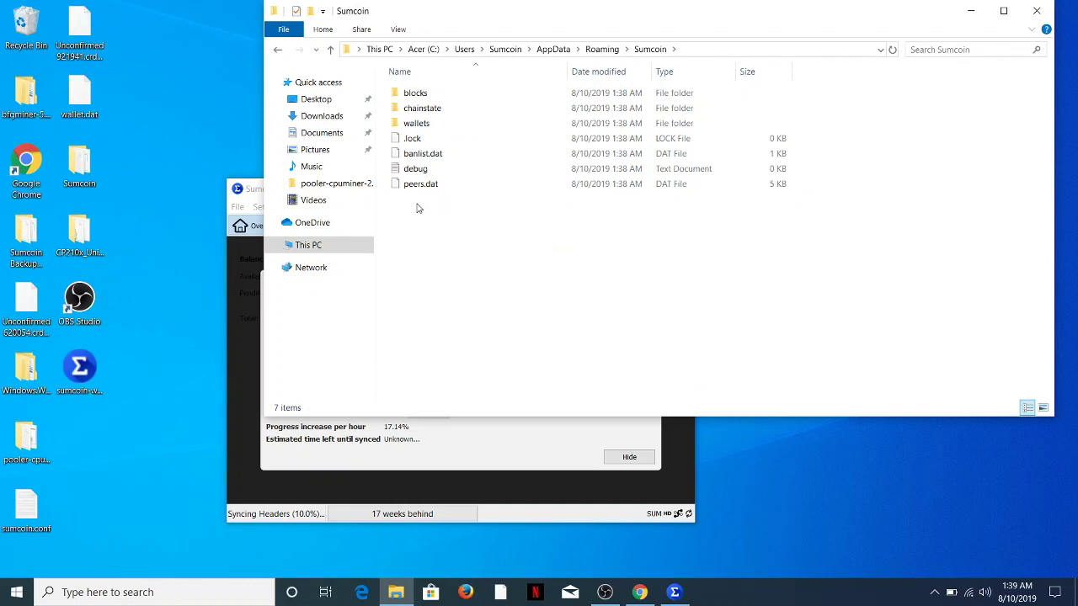
{"action": "right_click", "coordinate": [427, 254]}
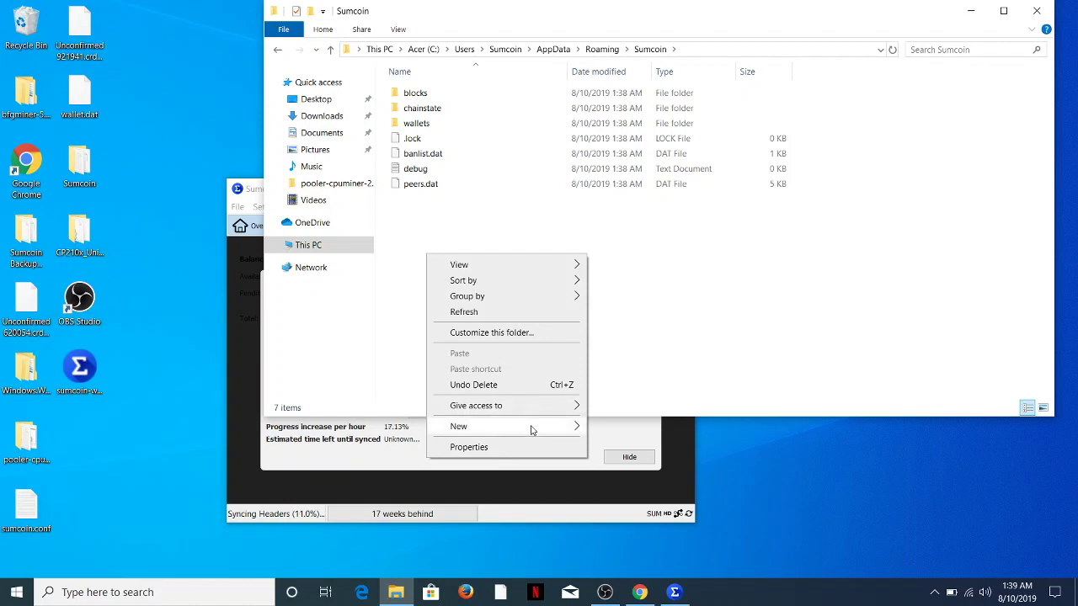
{"action": "mouse_move", "coordinate": [532, 428]}
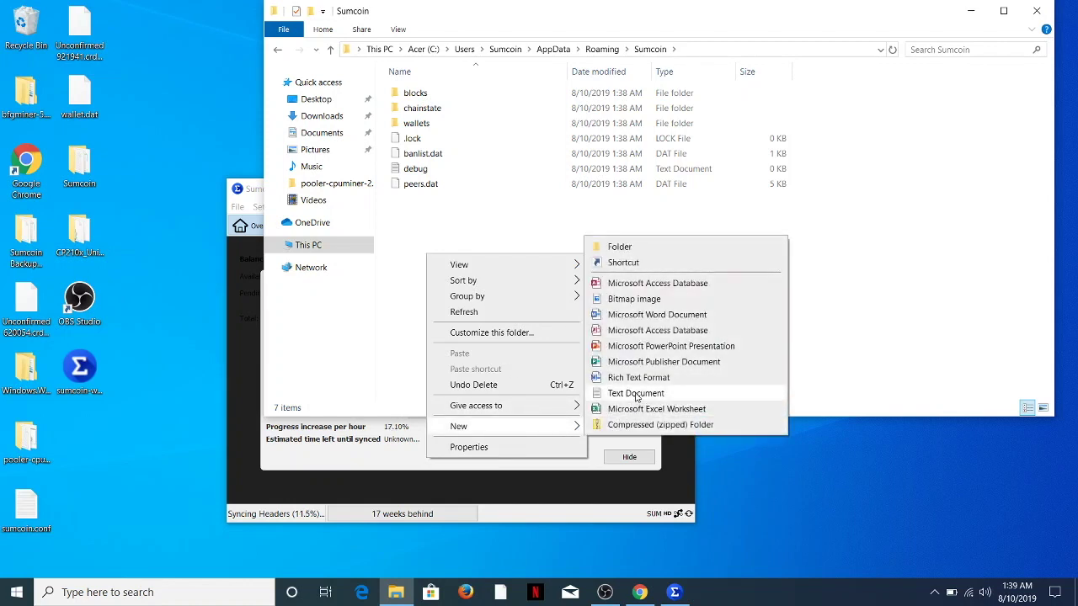
{"action": "left_click", "coordinate": [636, 394]}
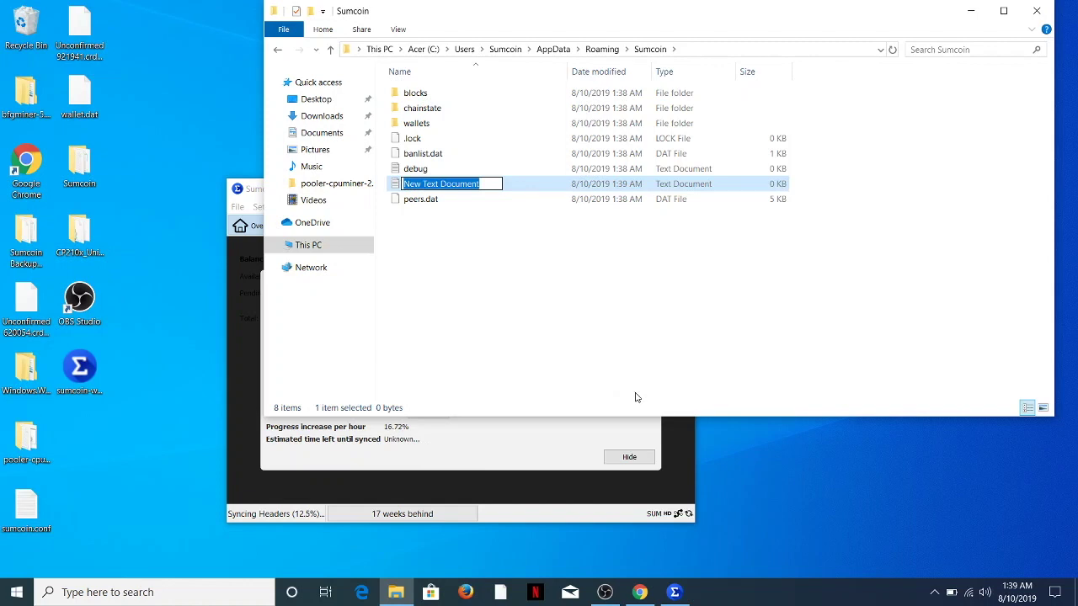
{"action": "type", "text": "sumcoin.conf"}
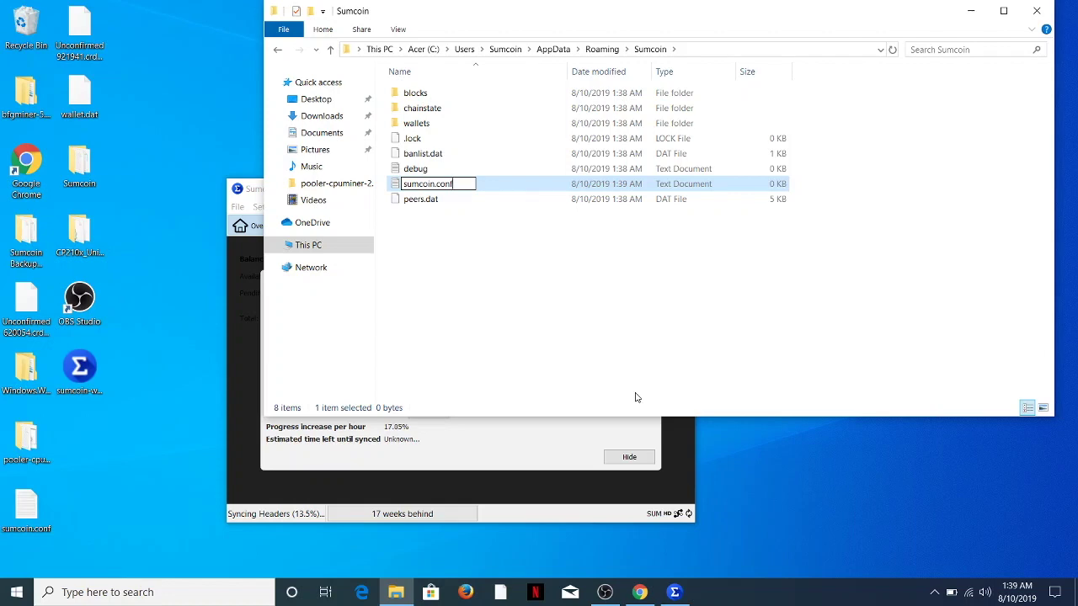
{"action": "key", "text": "Return"}
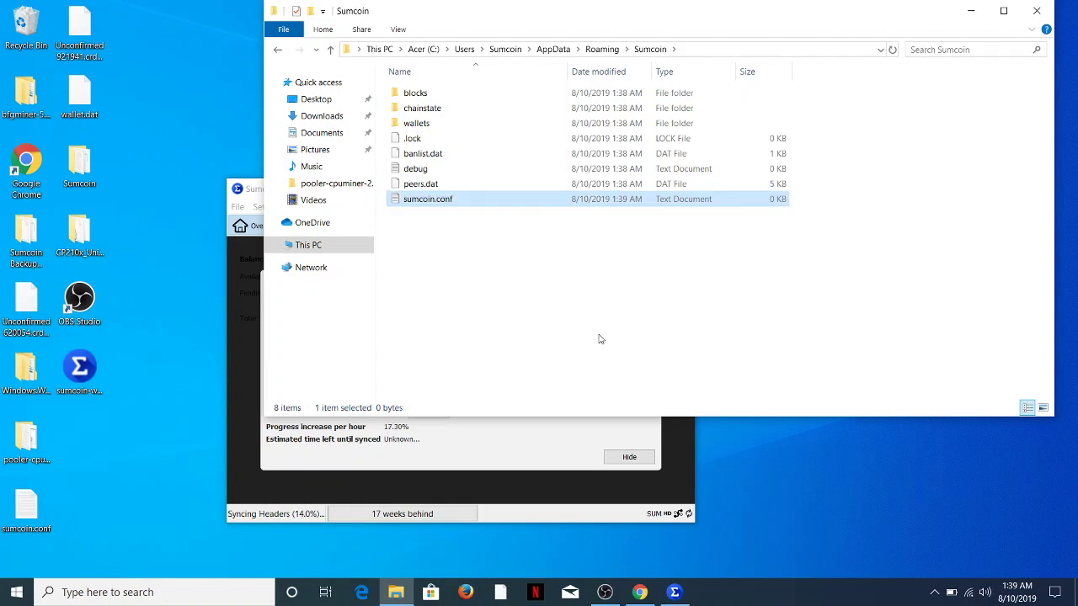
{"action": "double_click", "coordinate": [458, 199]}
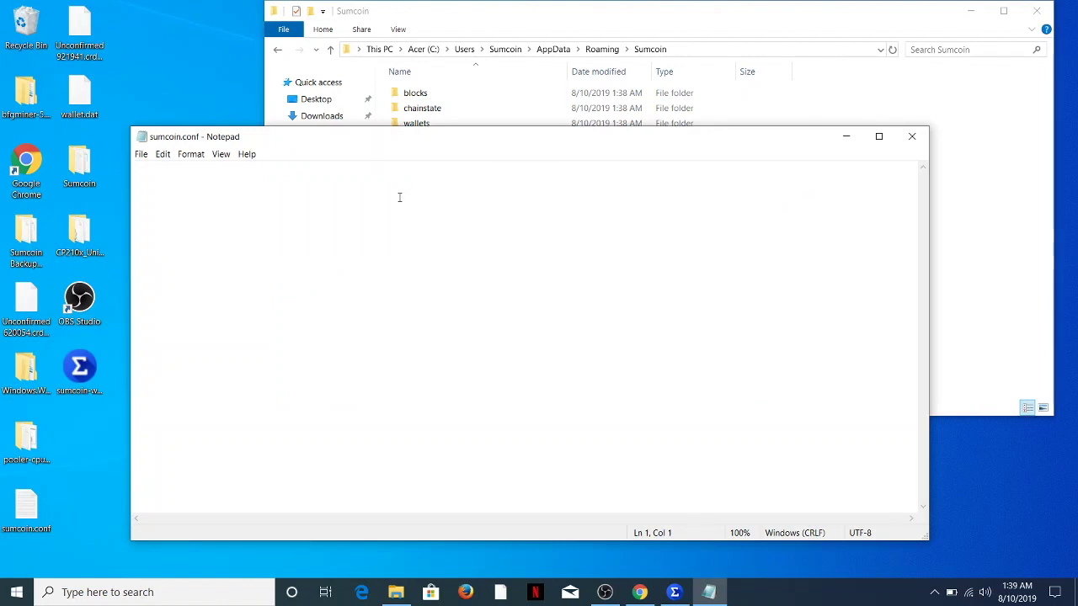
Step: Enter the server=1, daemon=1 and rpcuser=yourusernamehere lines
{"action": "type", "text": "server=1"}
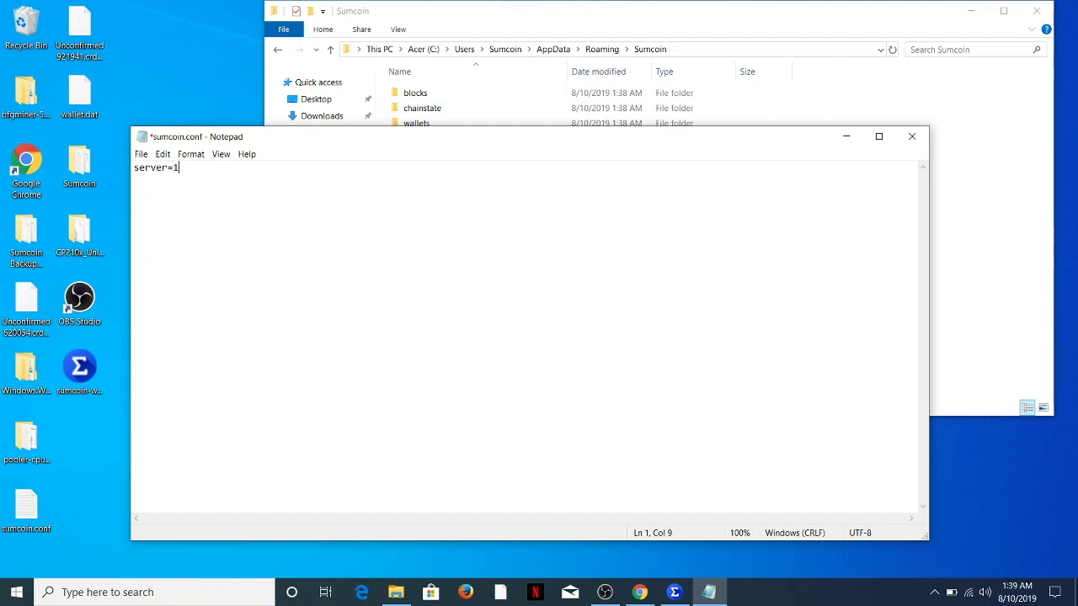
{"action": "key", "text": "Return"}
{"action": "type", "text": "daemon="}
{"action": "type", "text": "1"}
{"action": "type", "text": "rpcuser"}
{"action": "type", "text": "=you"}
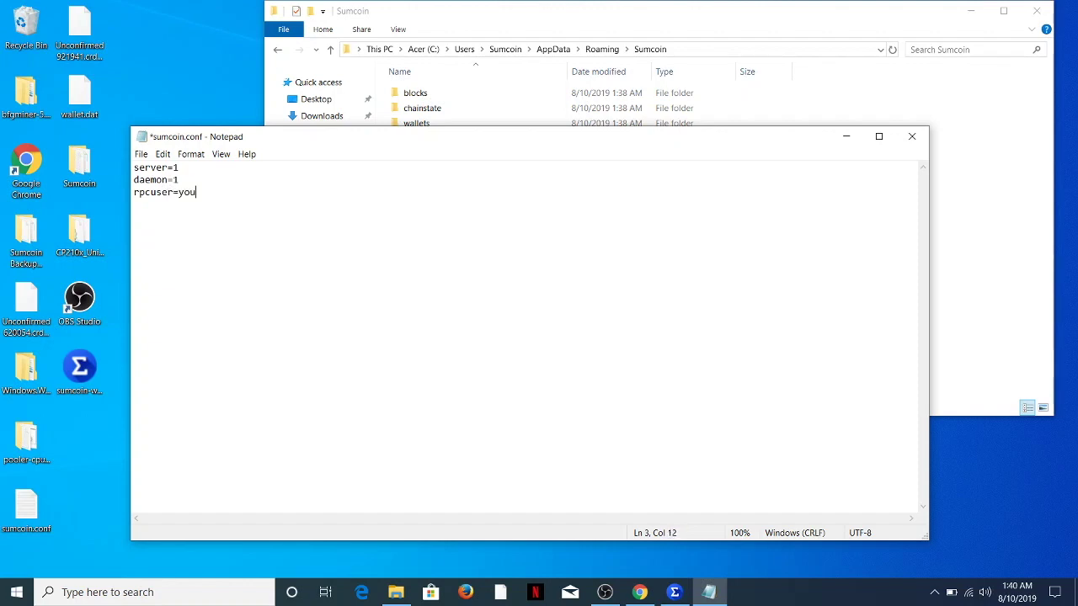
{"action": "type", "text": "rusernamehere"}
Step: Add an rpcpassword line containing the RPC password
{"action": "left_click_drag", "start_coordinate": [179, 192], "coordinate": [317, 193]}
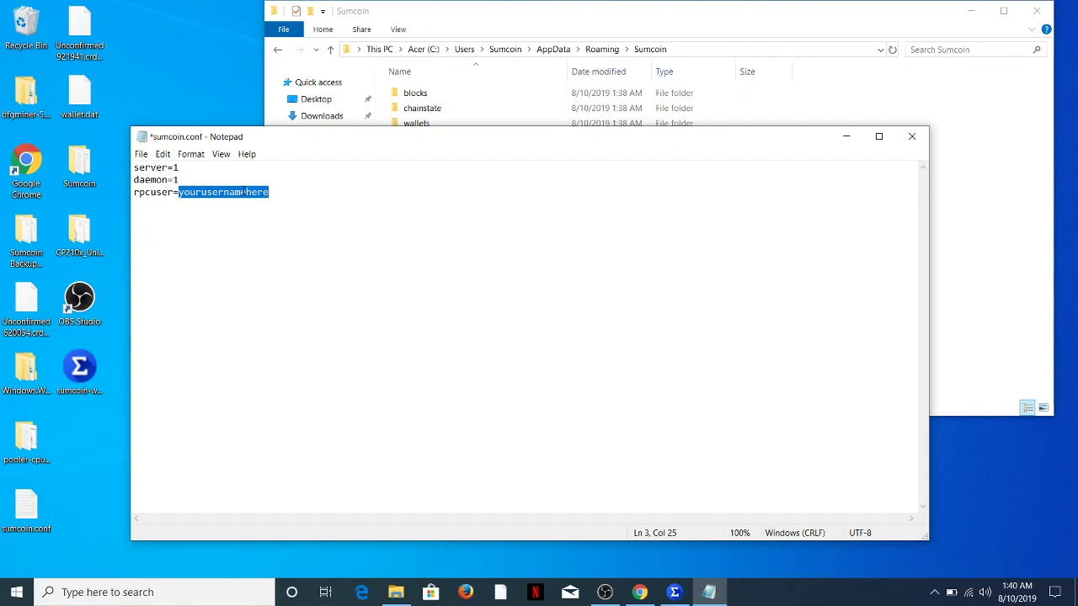
{"action": "left_click", "coordinate": [289, 195]}
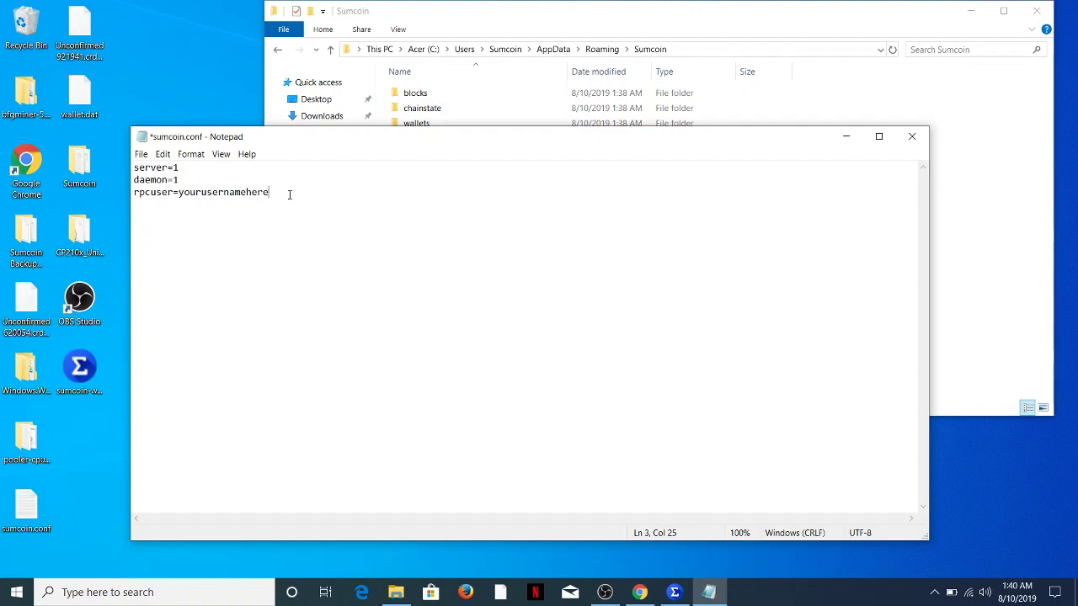
{"action": "key", "text": "Return"}
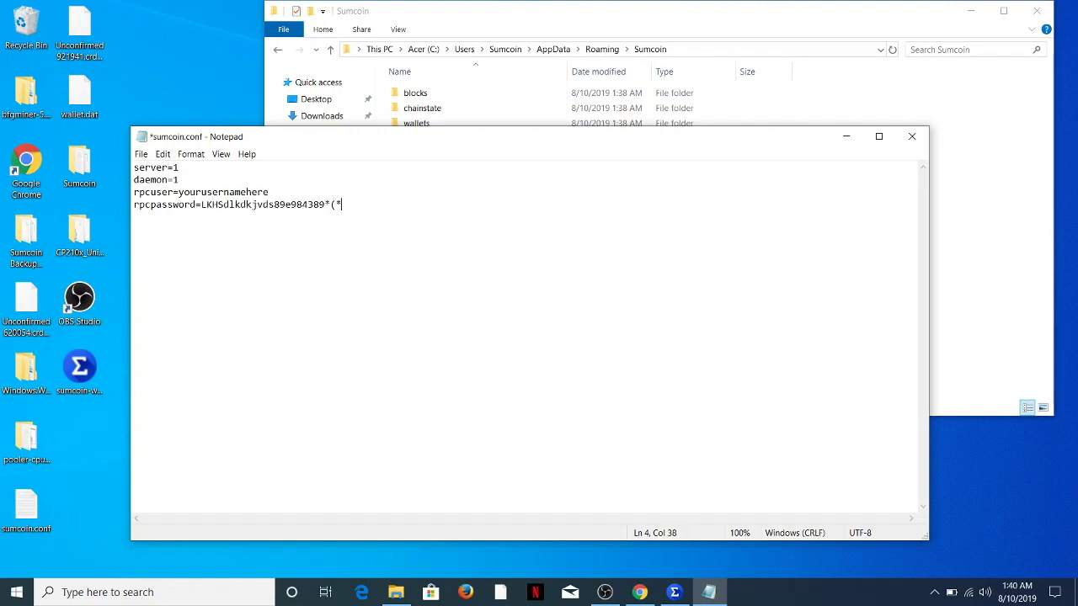
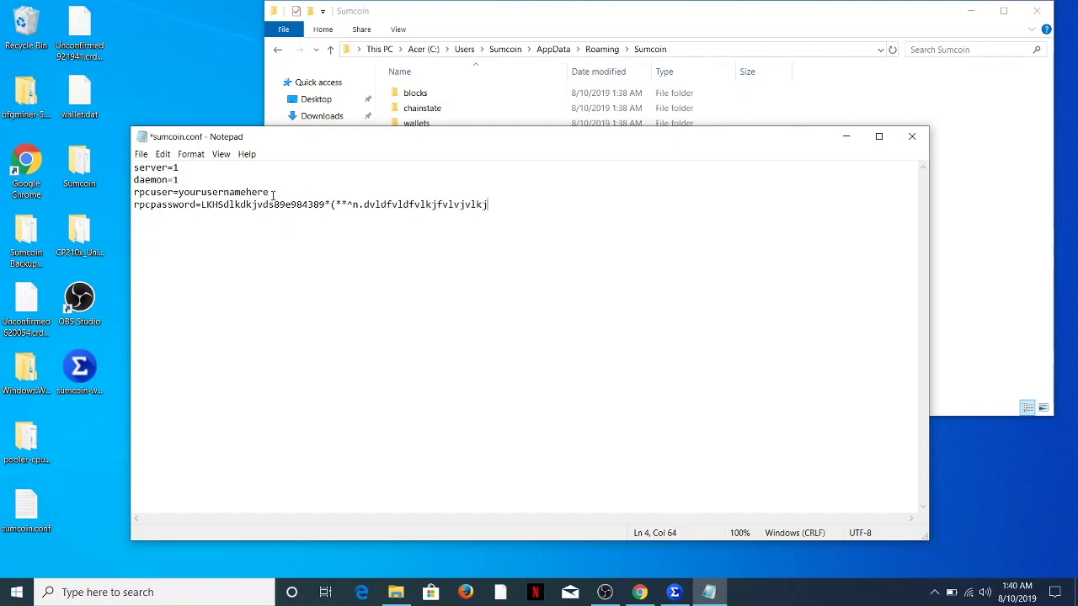
Step: Save sumcoin.conf via File > Save and bring the Sumcoin Core window back to front
{"action": "left_click", "coordinate": [141, 157]}
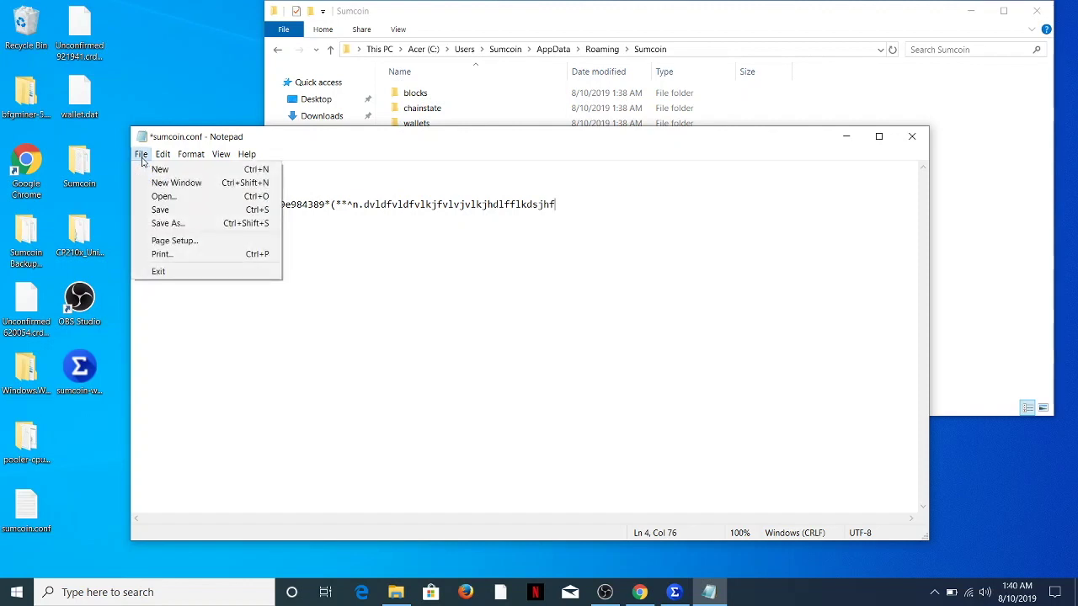
{"action": "left_click", "coordinate": [320, 253]}
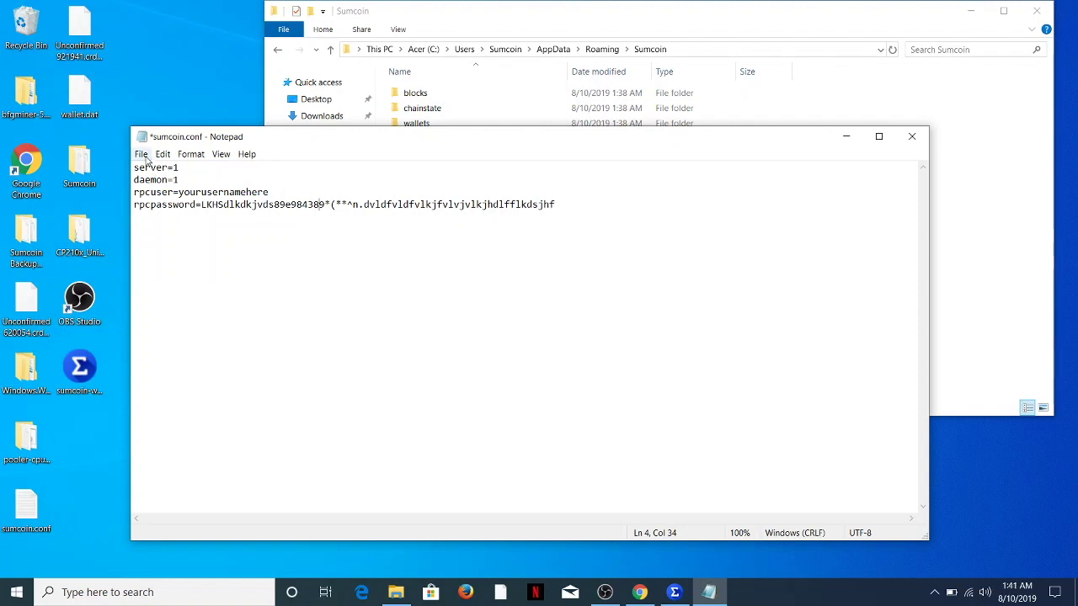
{"action": "left_click", "coordinate": [143, 155]}
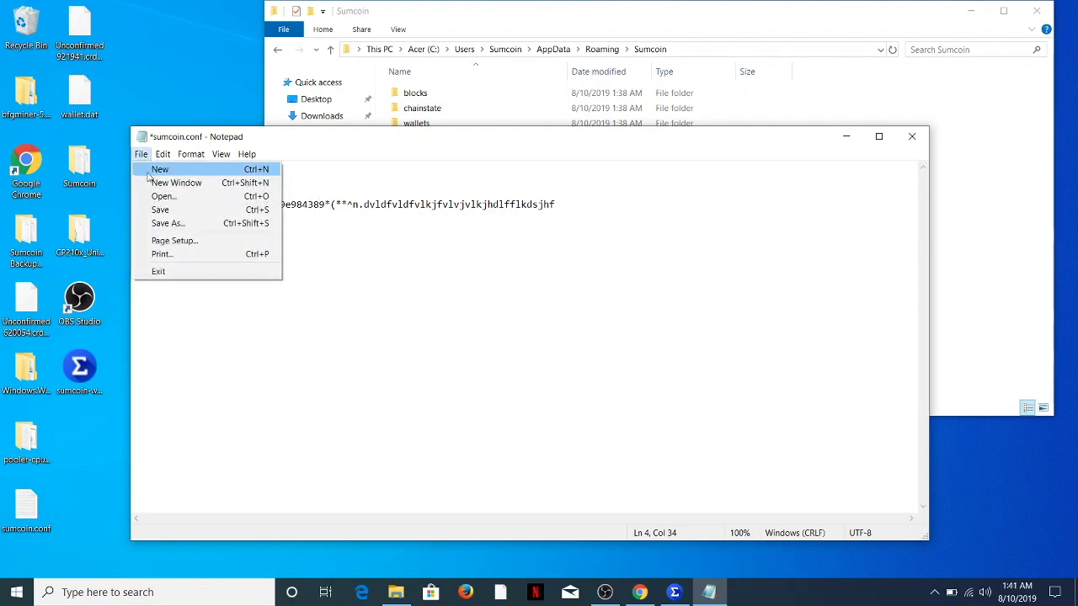
{"action": "left_click", "coordinate": [159, 210]}
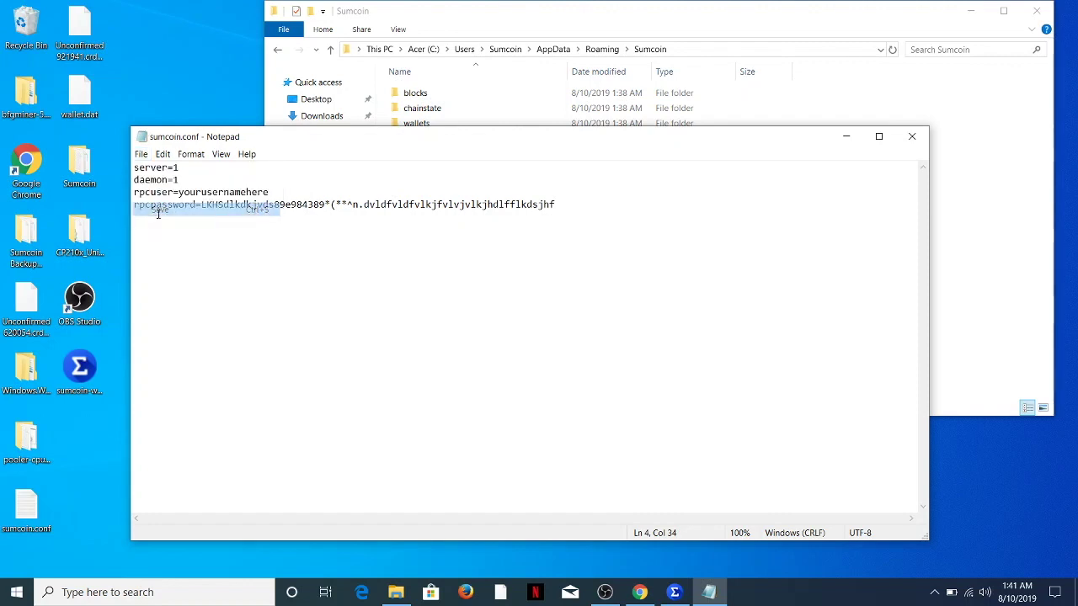
{"action": "right_click", "coordinate": [676, 593]}
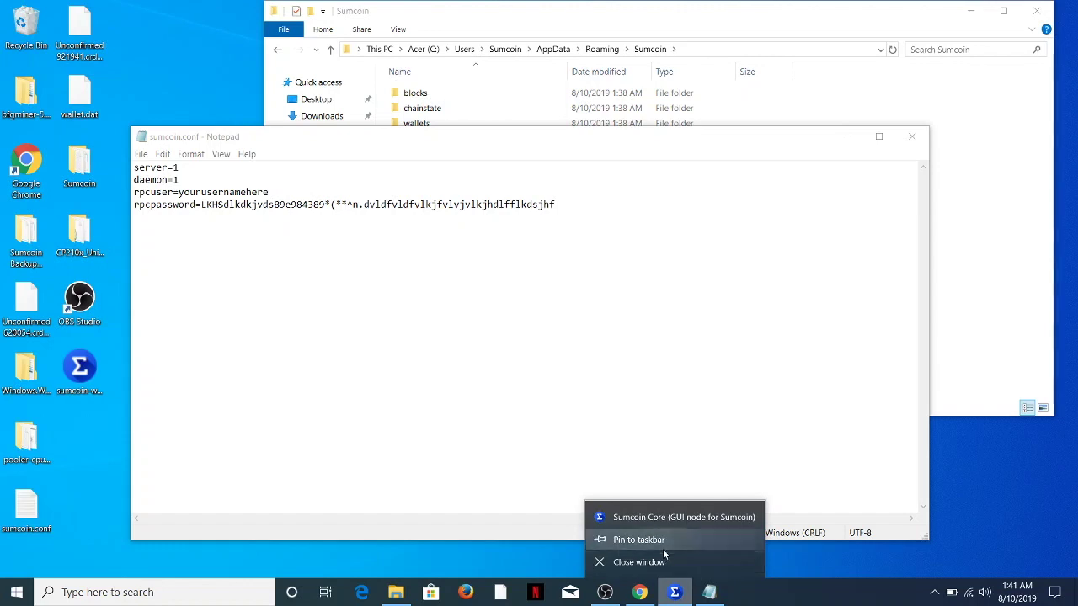
{"action": "left_click", "coordinate": [639, 540]}
Step: Exit Sumcoin Core via File > Exit, then close Notepad and the Sumcoin folder window
{"action": "left_click", "coordinate": [676, 595]}
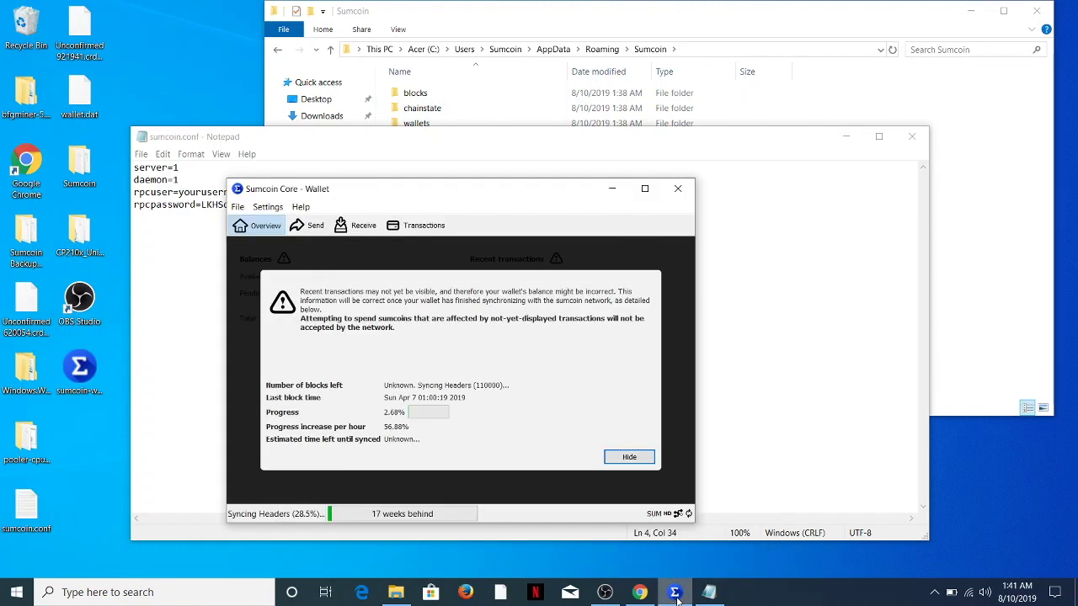
{"action": "left_click", "coordinate": [238, 206]}
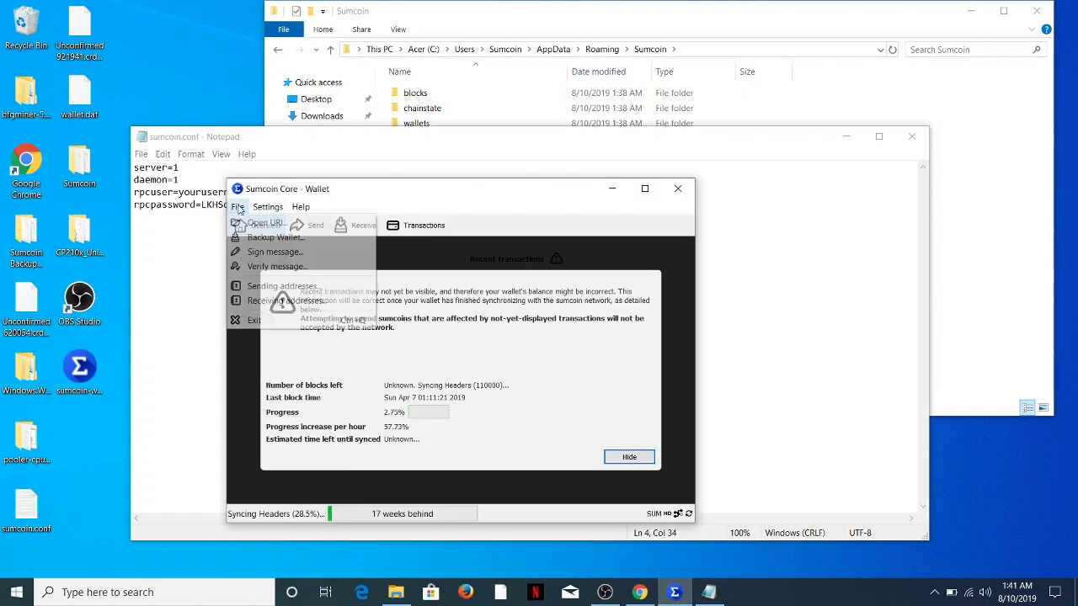
{"action": "left_click", "coordinate": [266, 318]}
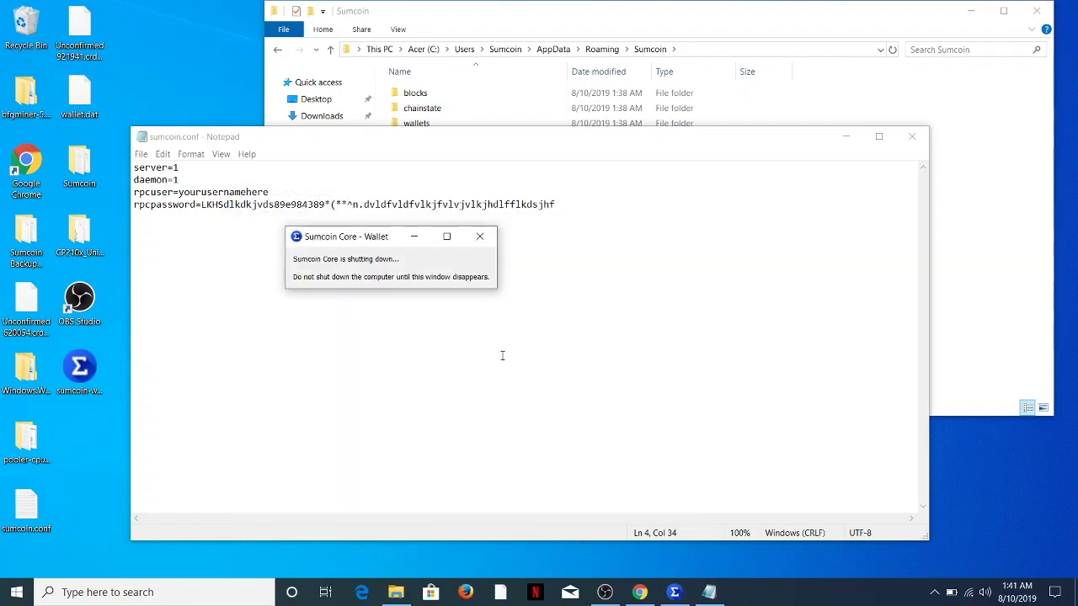
{"action": "left_click", "coordinate": [912, 137]}
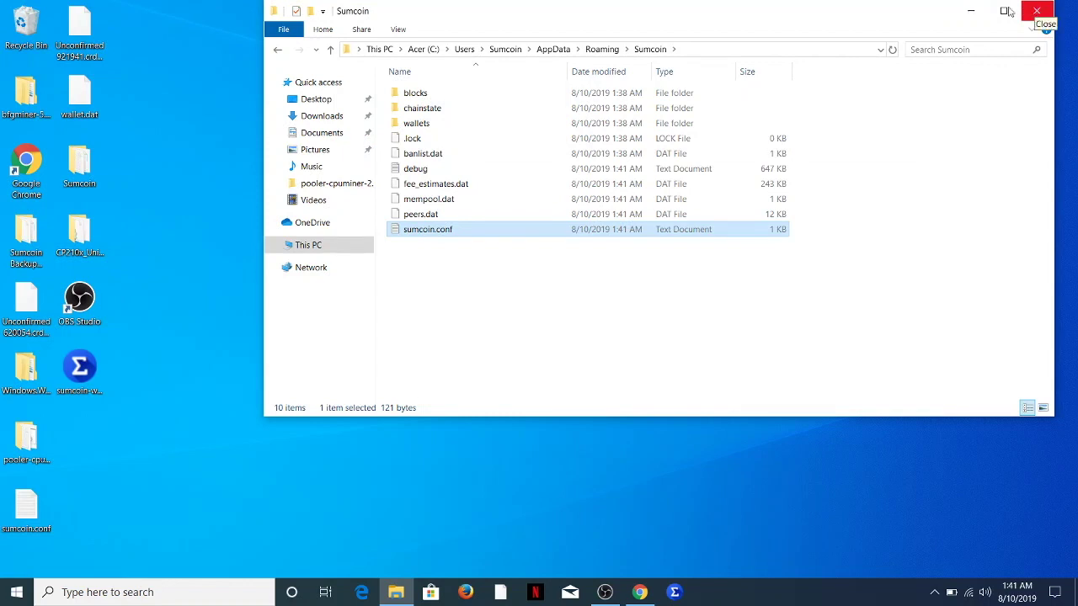
{"action": "left_click", "coordinate": [1050, 15]}
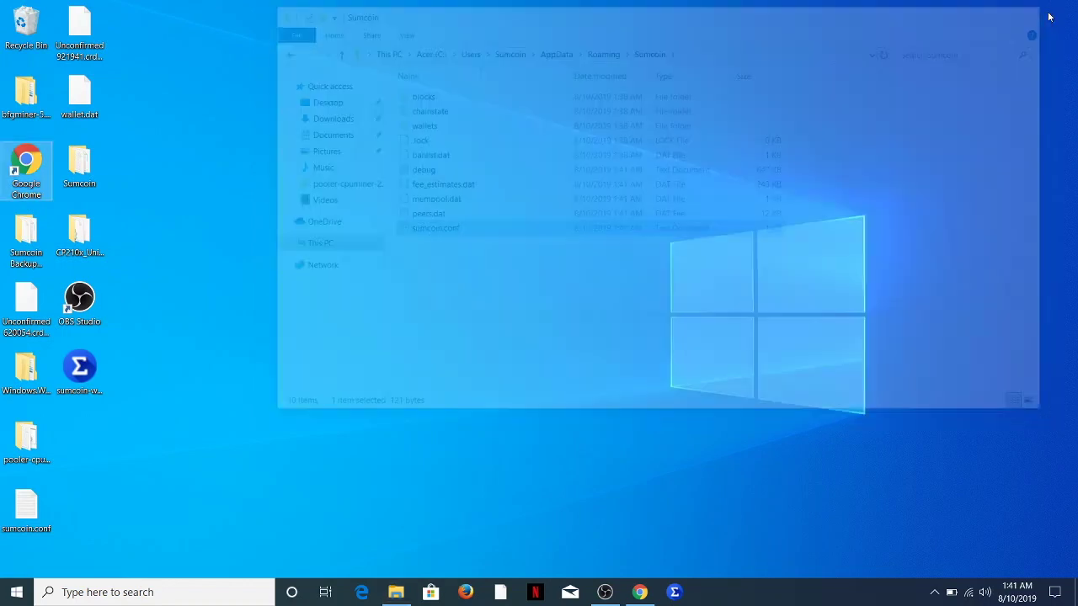
Step: Relaunch Sumcoin Core from the taskbar, allowing it past the security warning
{"action": "left_click", "coordinate": [675, 593]}
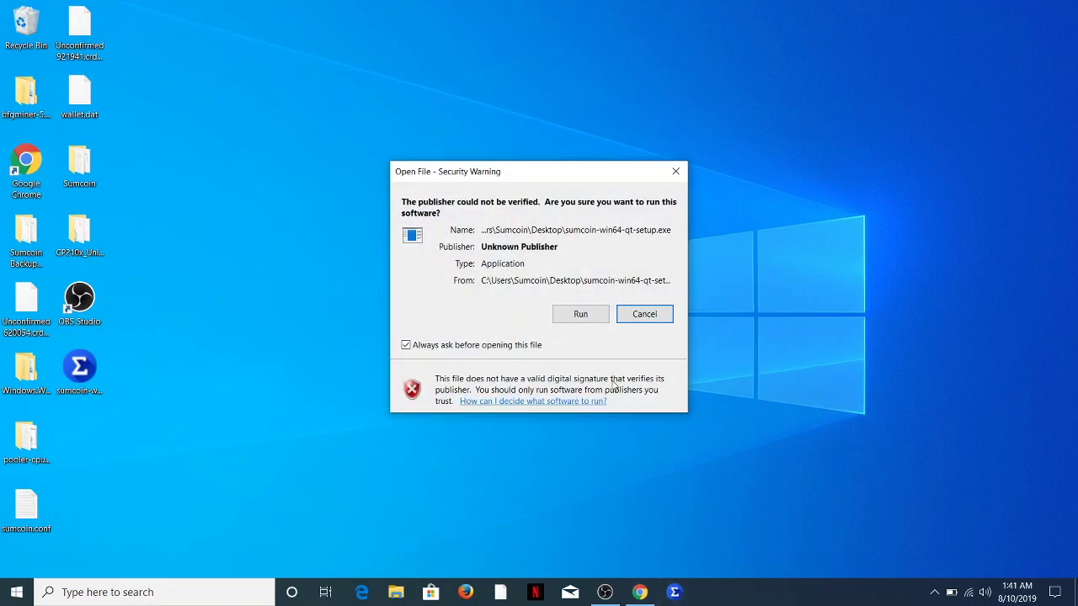
{"action": "left_click", "coordinate": [581, 314]}
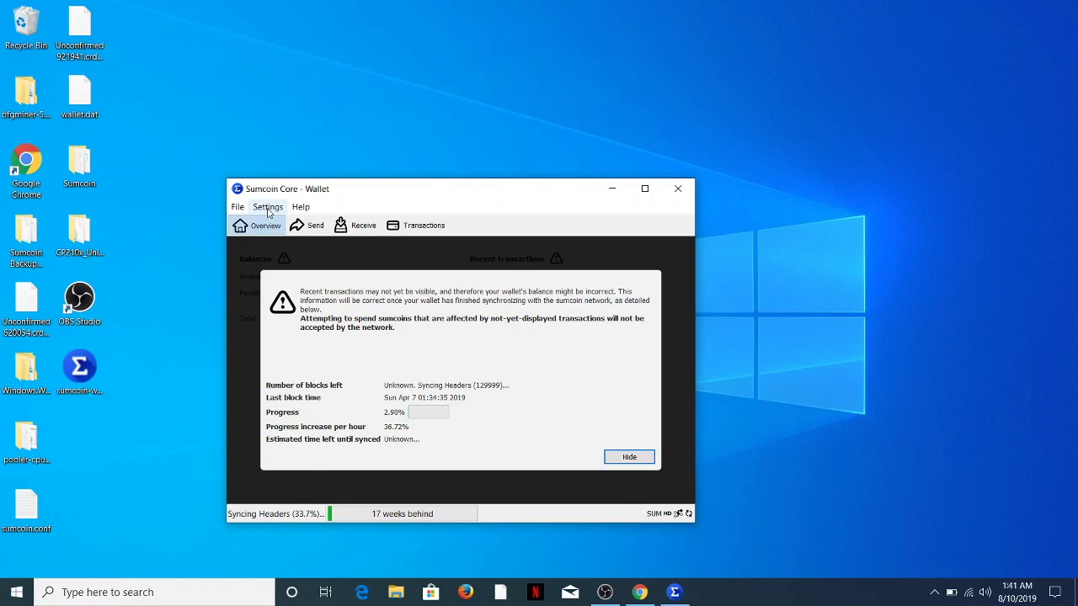
Step: In Options, enable Start Sumcoin Core on system login and Map port using UPnP, then confirm with OK
{"action": "left_click", "coordinate": [268, 211]}
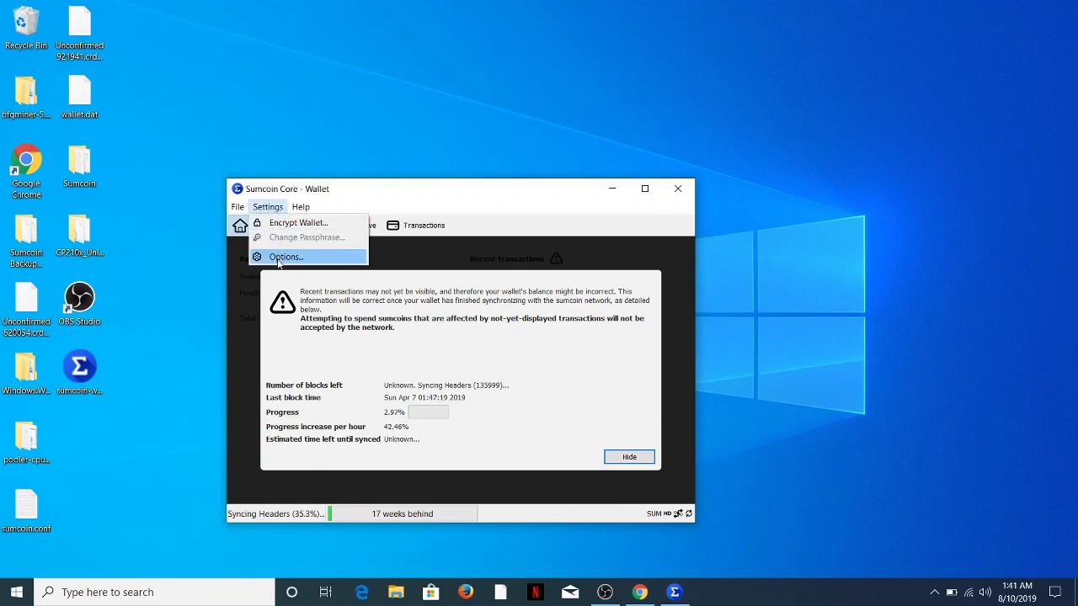
{"action": "left_click", "coordinate": [280, 256]}
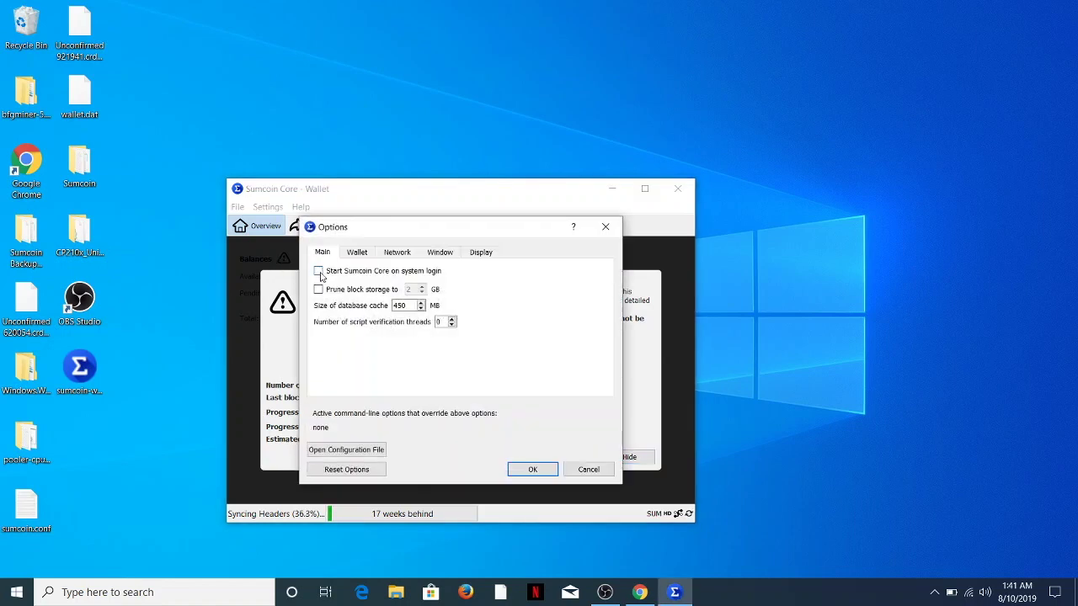
{"action": "left_click", "coordinate": [319, 272]}
{"action": "left_click", "coordinate": [360, 254]}
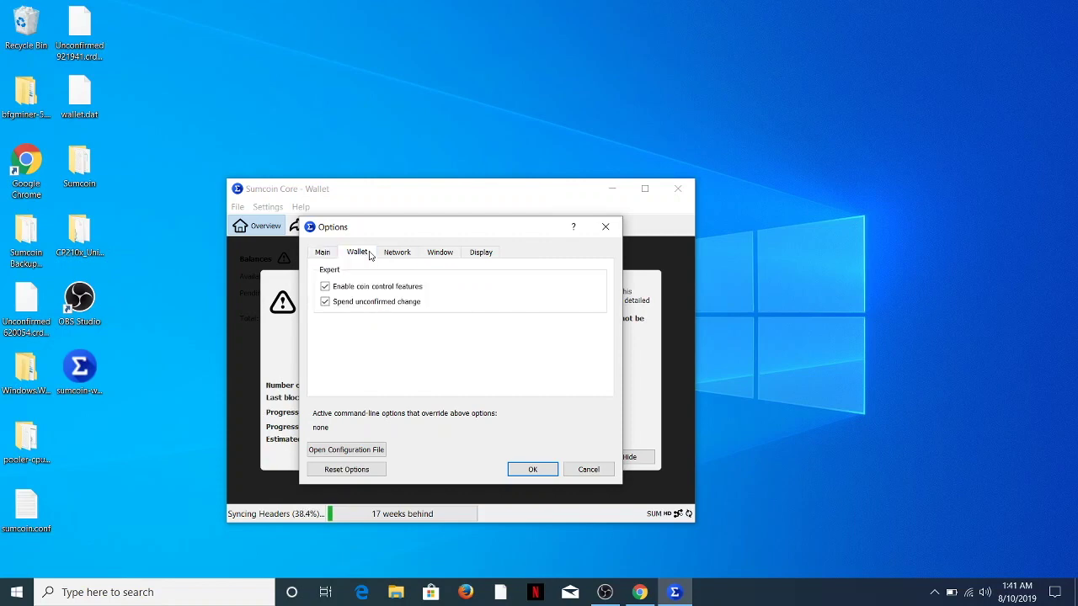
{"action": "left_click", "coordinate": [397, 253]}
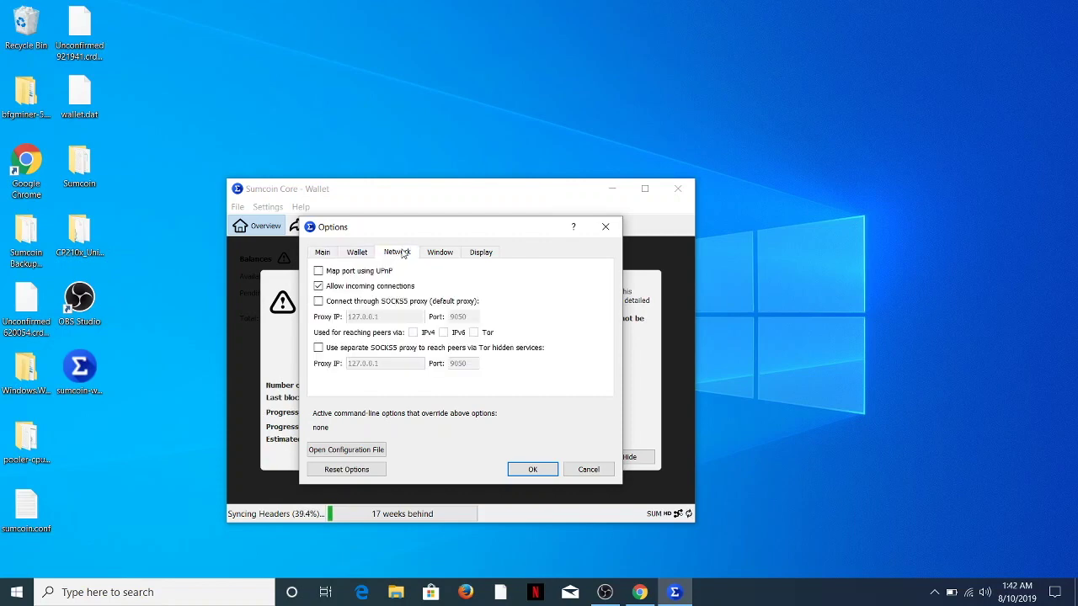
{"action": "left_click", "coordinate": [318, 271]}
{"action": "left_click", "coordinate": [533, 470]}
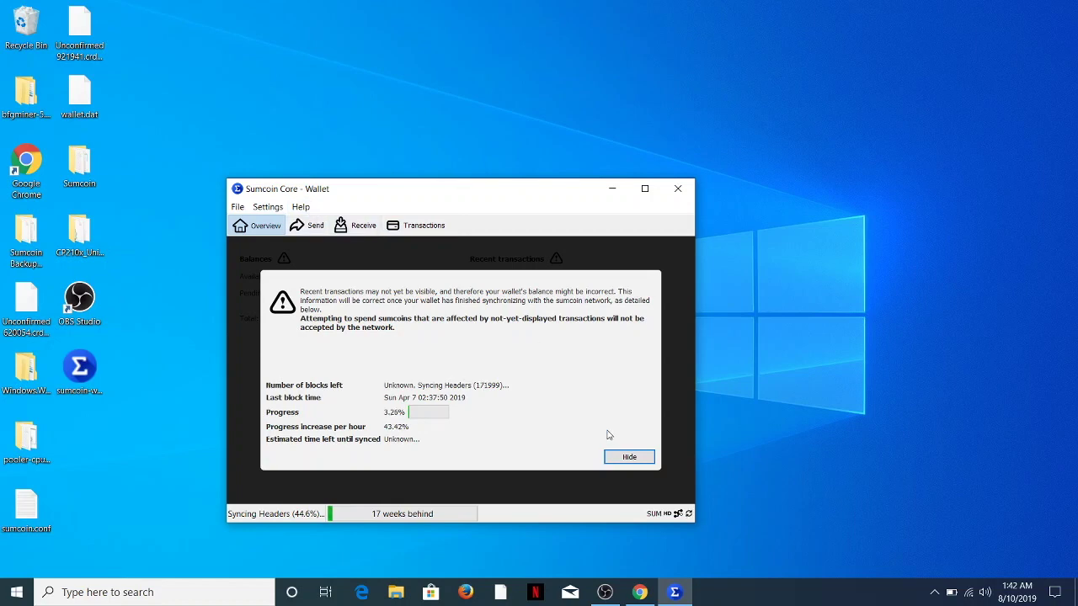
Step: Dismiss the sync overlay and create a no-amount payment request on the Receive page, closing its QR code
{"action": "left_click", "coordinate": [627, 456]}
{"action": "left_click", "coordinate": [369, 227]}
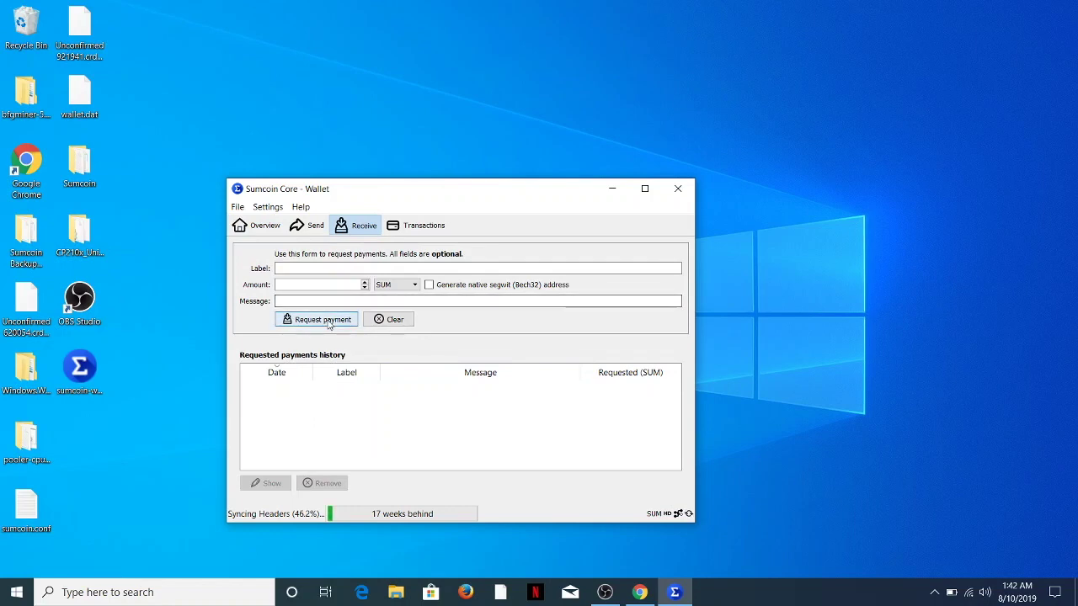
{"action": "left_click", "coordinate": [322, 320]}
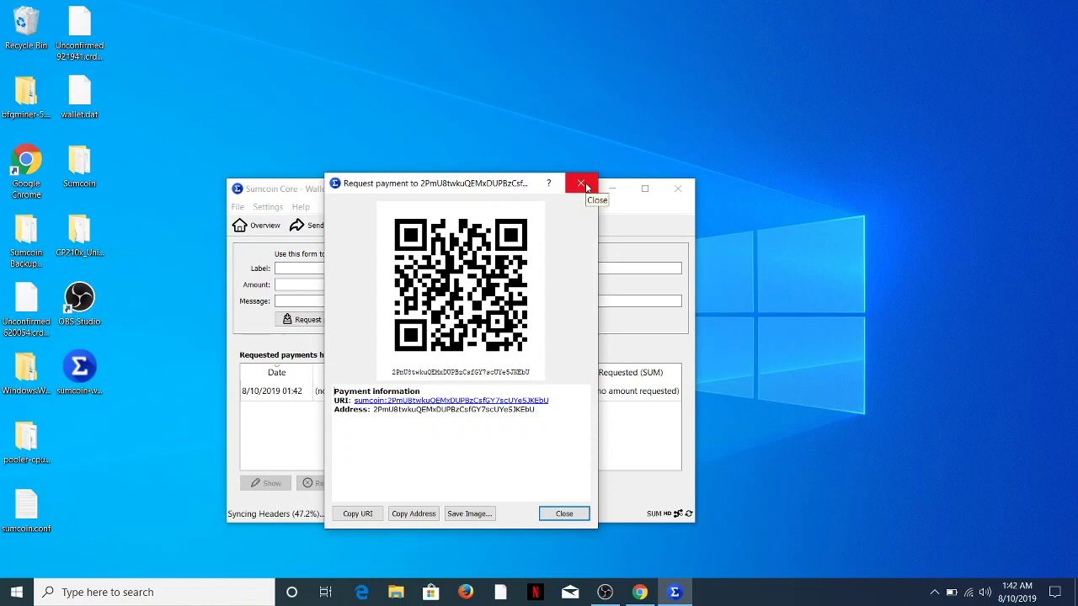
{"action": "left_click", "coordinate": [583, 184]}
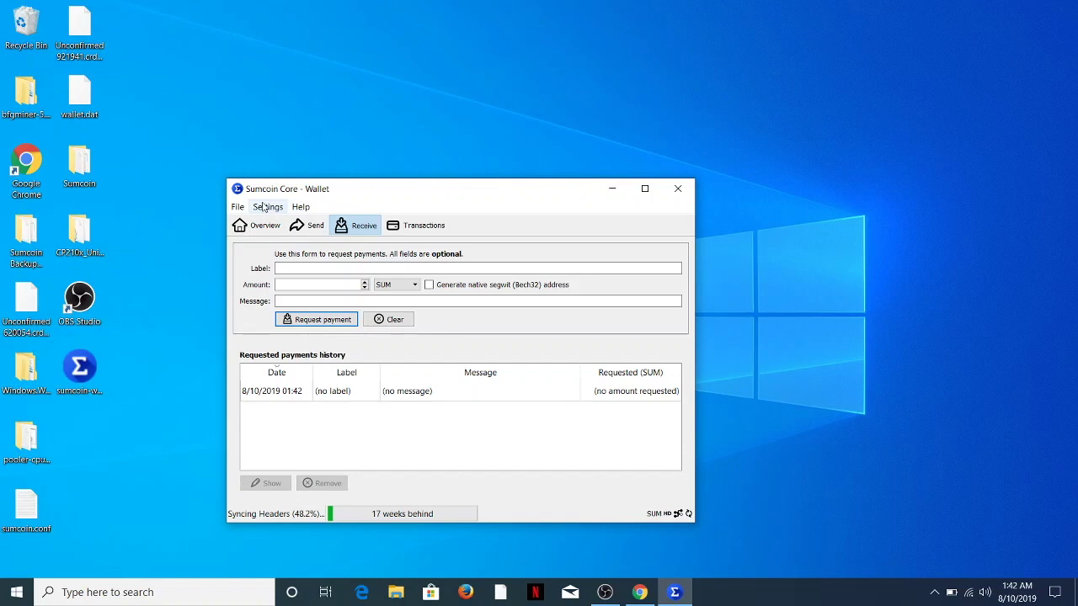
Step: Start Encrypt Wallet with Show password ticked and type the new passphrase
{"action": "left_click", "coordinate": [238, 207]}
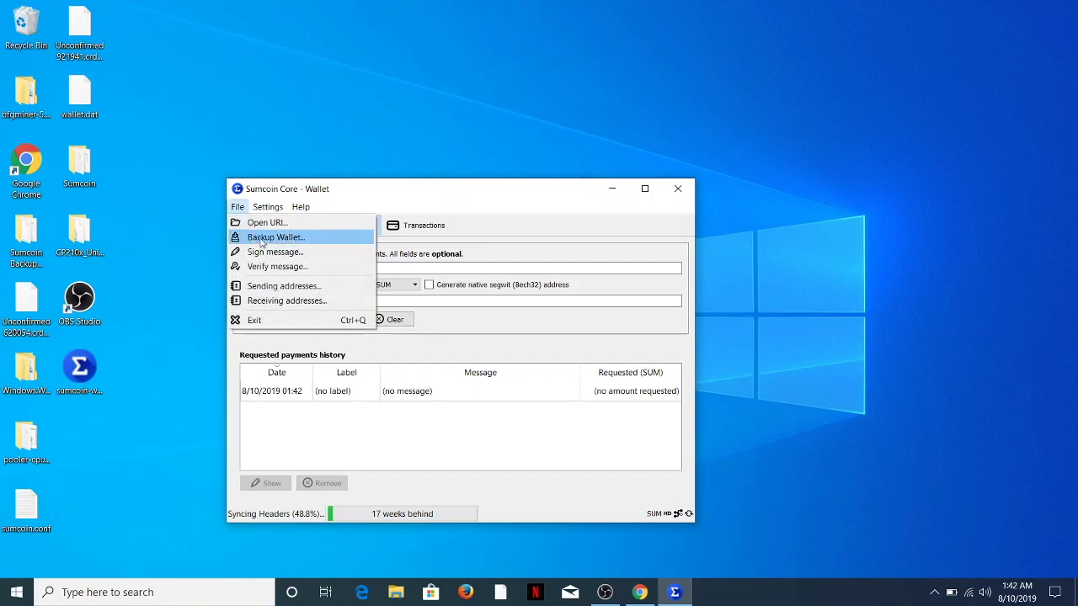
{"action": "mouse_move", "coordinate": [265, 210]}
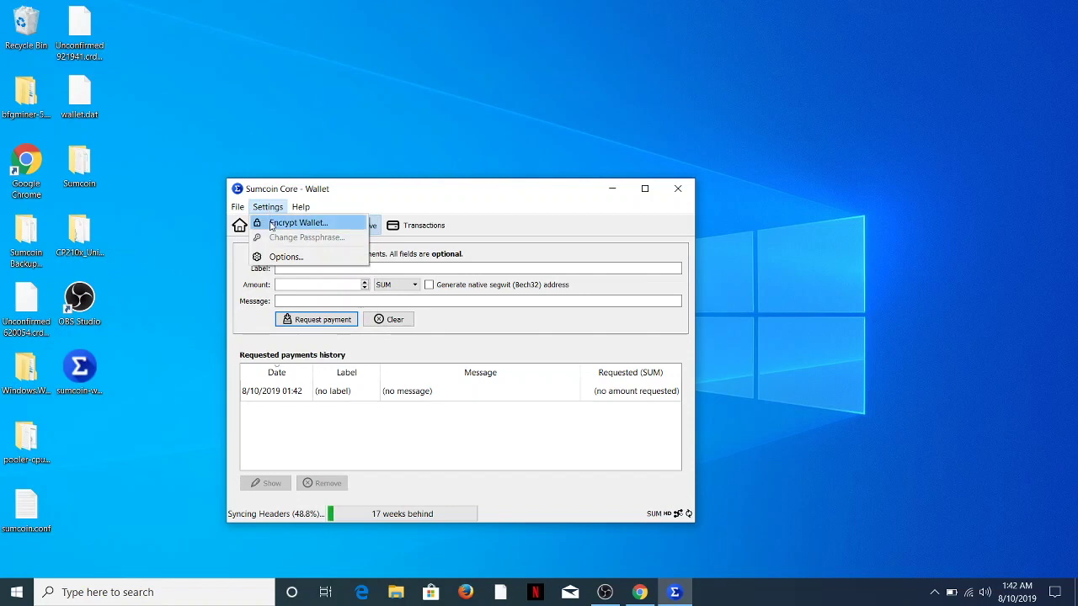
{"action": "left_click", "coordinate": [276, 224]}
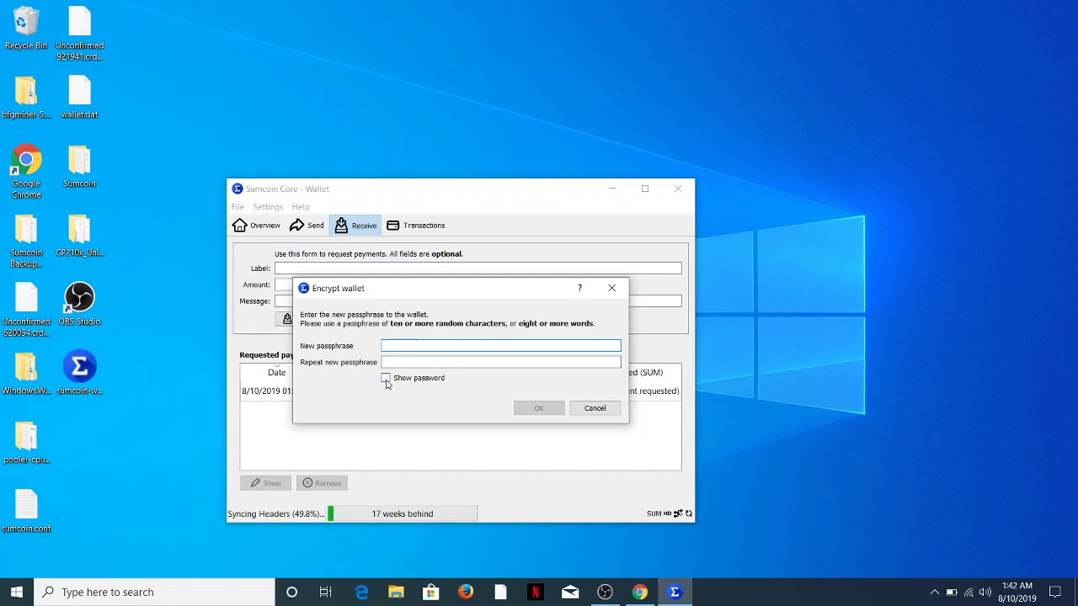
{"action": "left_click", "coordinate": [386, 380]}
{"action": "left_click", "coordinate": [400, 346]}
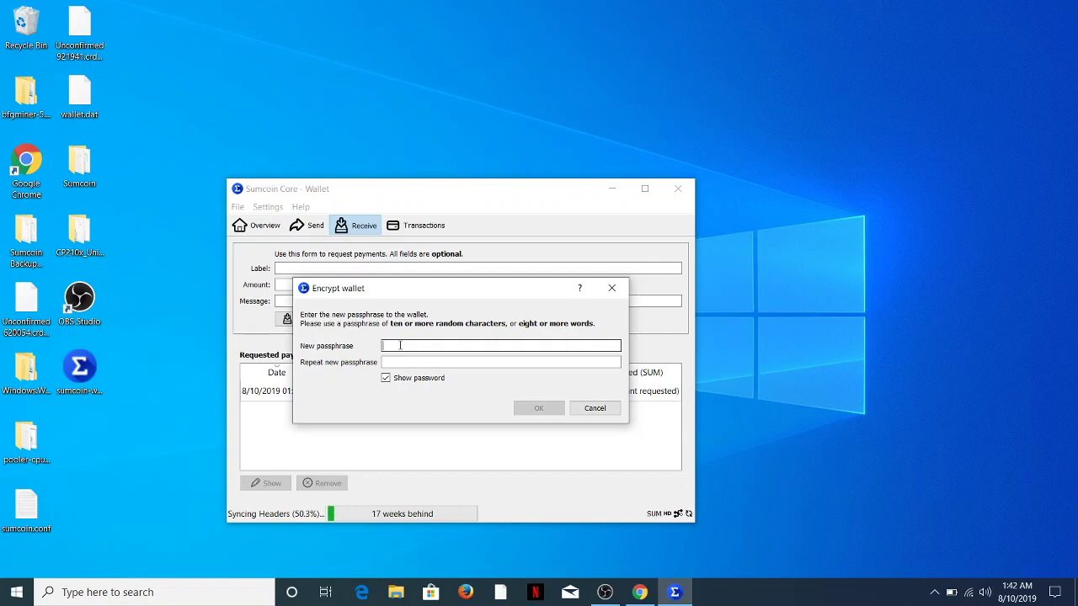
Step: Copy the new passphrase and paste it into the repeat passphrase field
{"action": "double_click", "coordinate": [415, 347]}
{"action": "left_click", "coordinate": [414, 347]}
{"action": "triple_click", "coordinate": [415, 346]}
{"action": "right_click", "coordinate": [415, 347]}
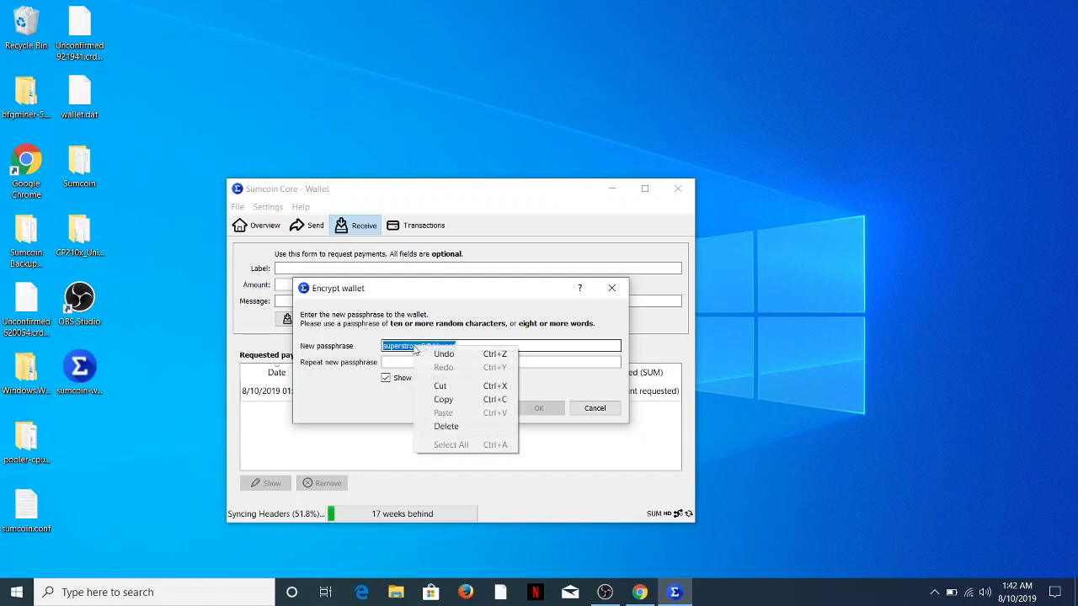
{"action": "left_click", "coordinate": [443, 399]}
{"action": "left_click", "coordinate": [397, 362]}
{"action": "right_click", "coordinate": [396, 363]}
{"action": "left_click", "coordinate": [438, 428]}
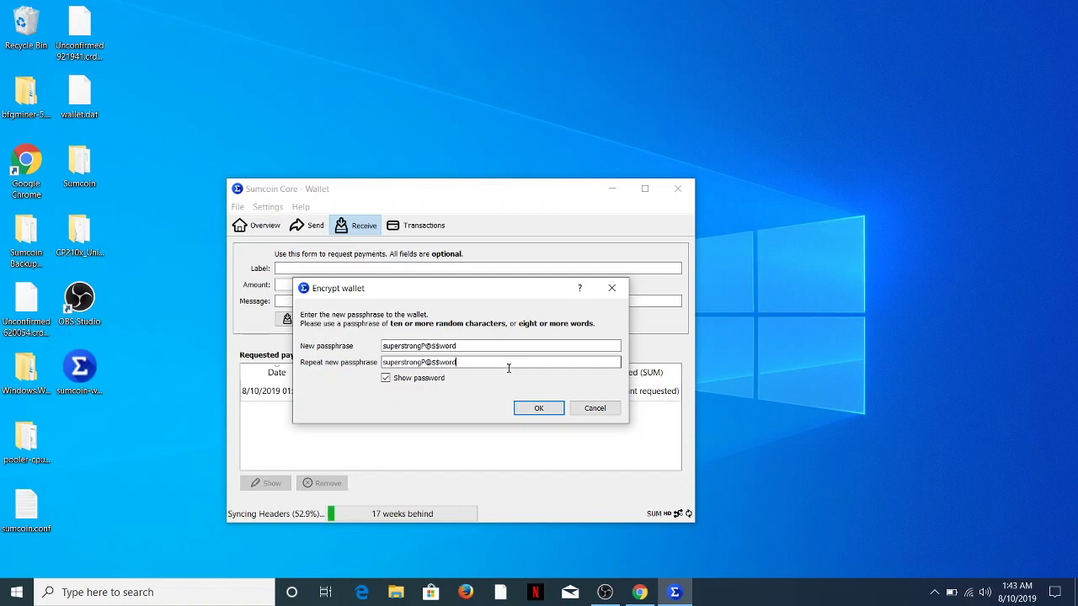
Step: Submit the passphrase, confirm encryption, and acknowledge the notice so the wallet closes
{"action": "left_click", "coordinate": [539, 409]}
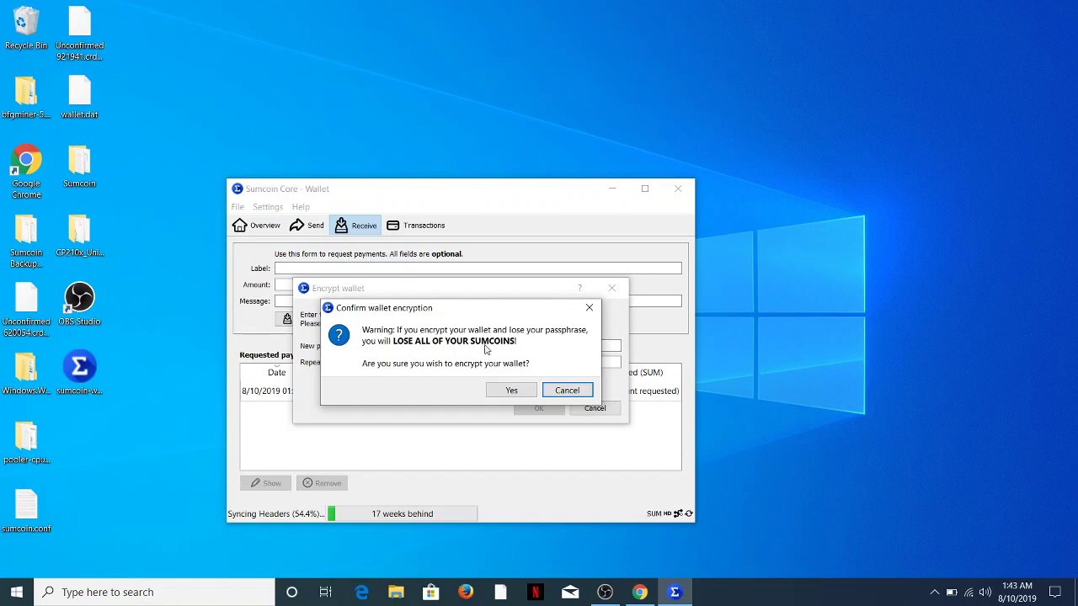
{"action": "left_click", "coordinate": [516, 392]}
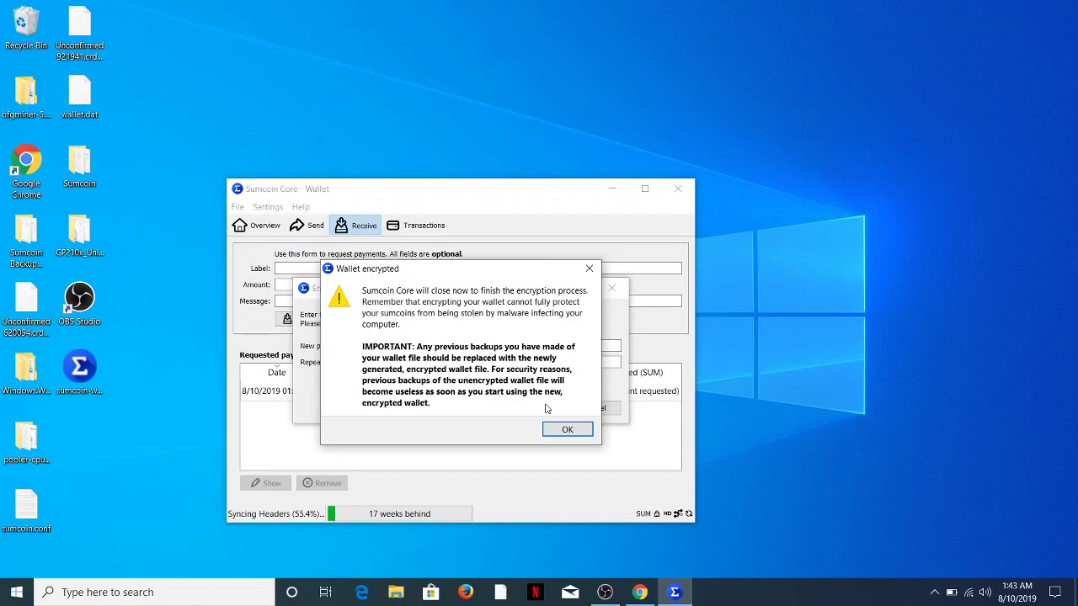
{"action": "left_click", "coordinate": [567, 430]}
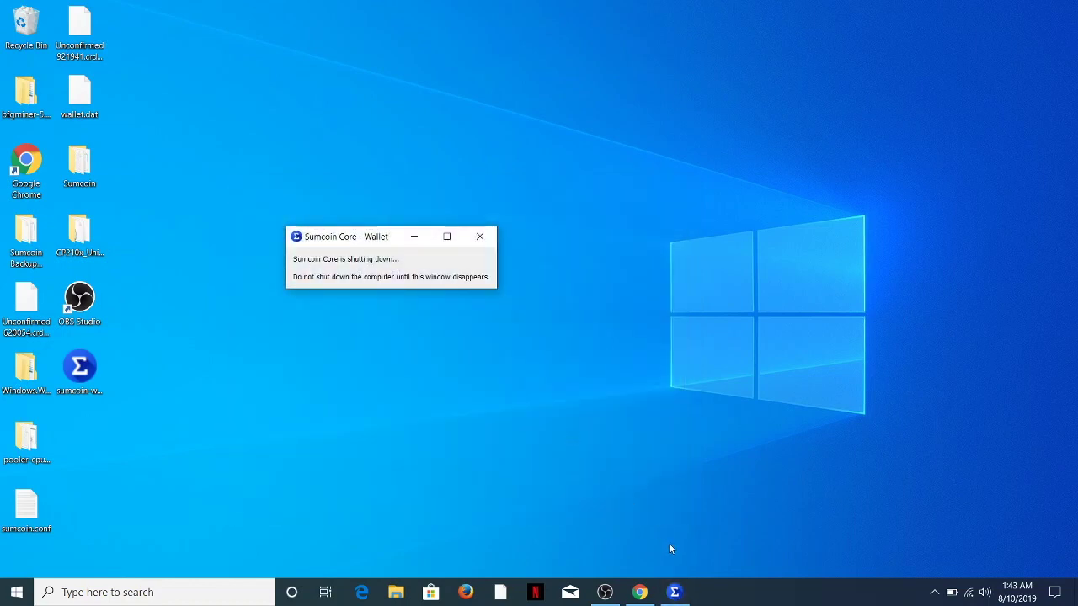
Step: Relaunch Sumcoin from the taskbar, turning off 'Always ask before opening this file', and run it
{"action": "left_click", "coordinate": [676, 593]}
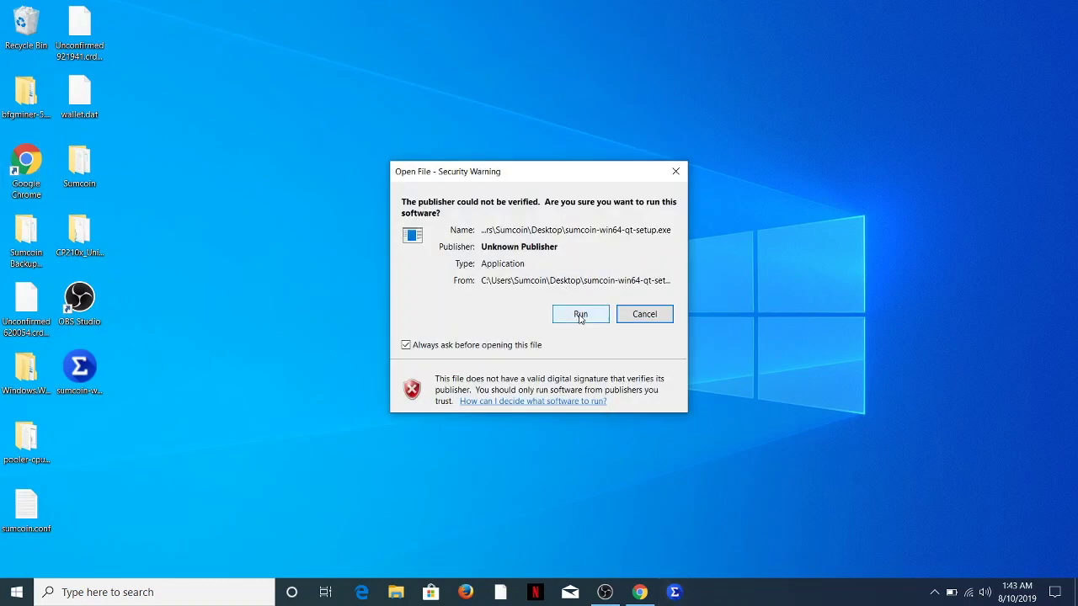
{"action": "left_click", "coordinate": [406, 345]}
{"action": "left_click", "coordinate": [576, 315]}
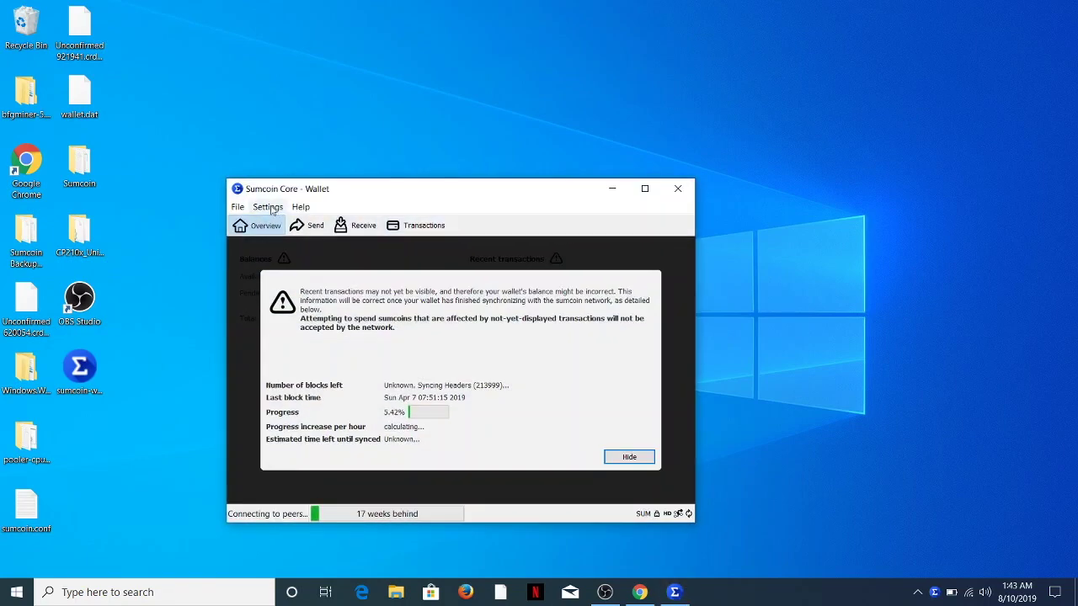
Step: Save a wallet backup named backup.dat to the Desktop and check the new file there
{"action": "left_click", "coordinate": [238, 207]}
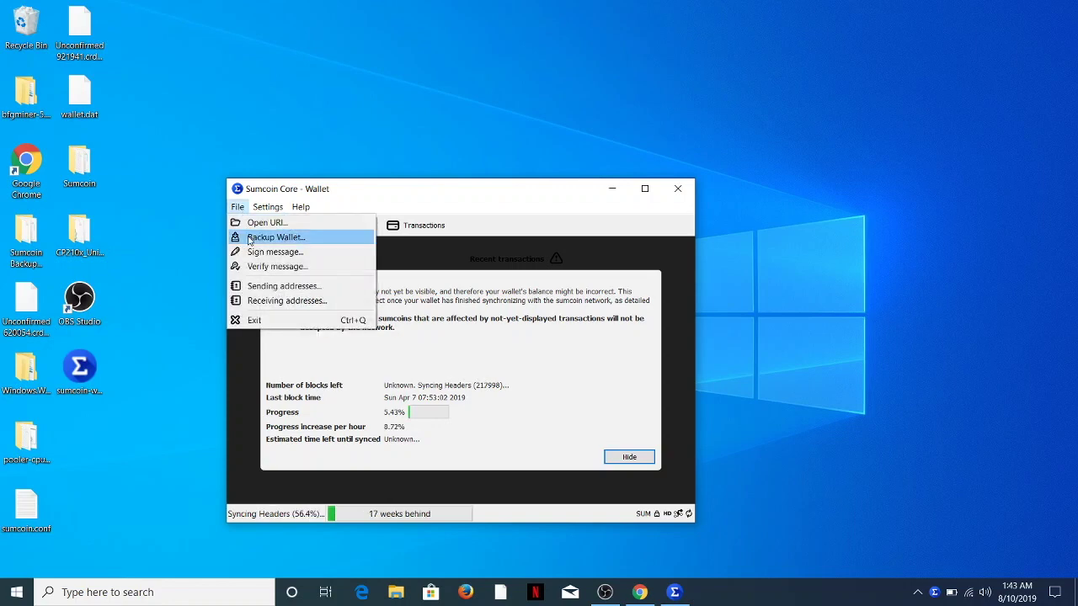
{"action": "left_click", "coordinate": [249, 239]}
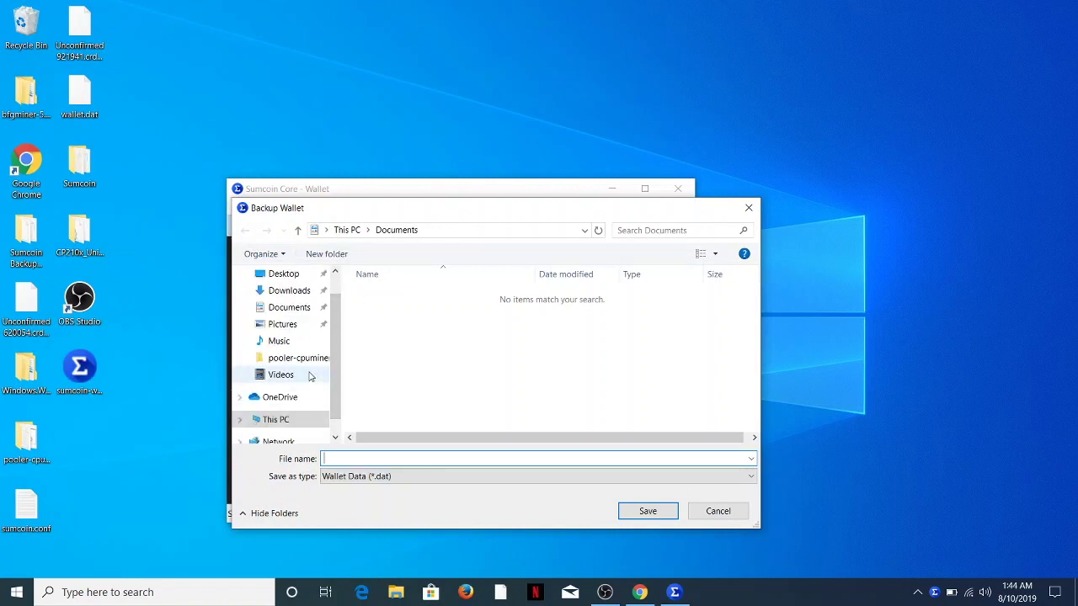
{"action": "left_click", "coordinate": [283, 274]}
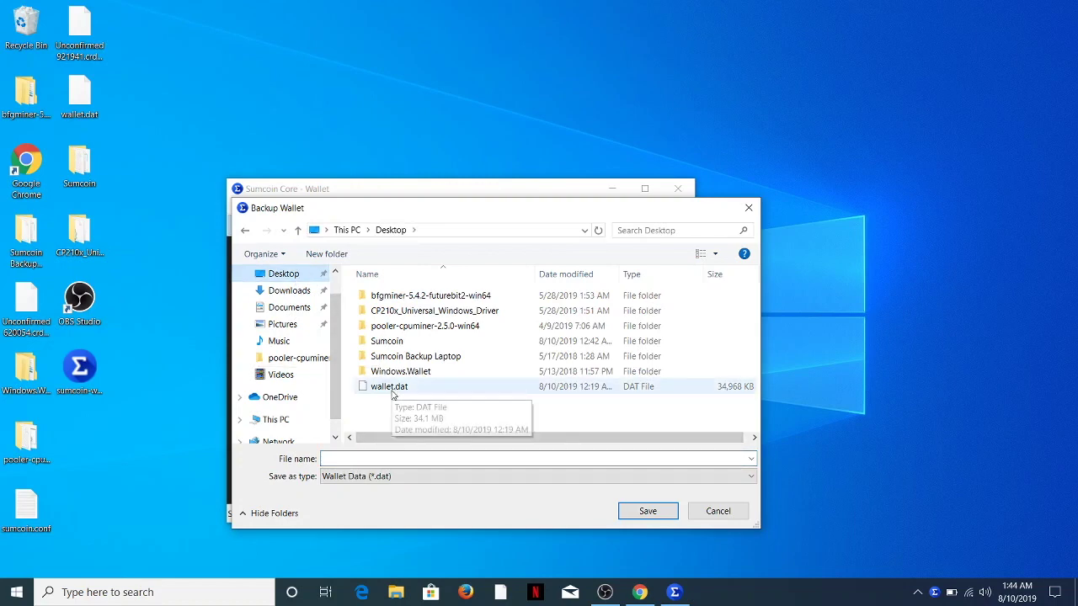
{"action": "left_click", "coordinate": [360, 459]}
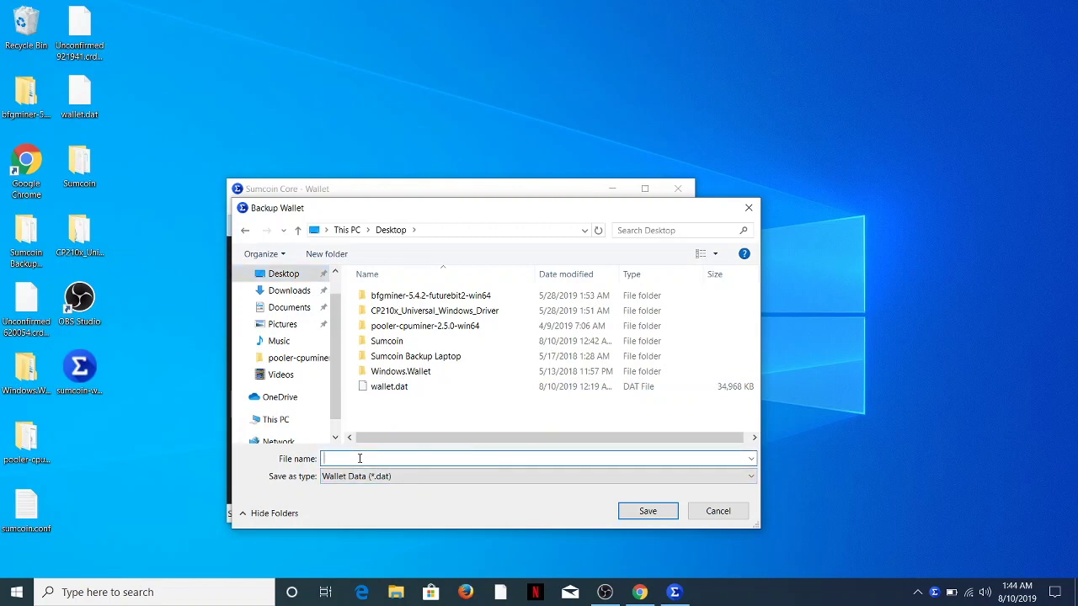
{"action": "type", "text": "wa"}
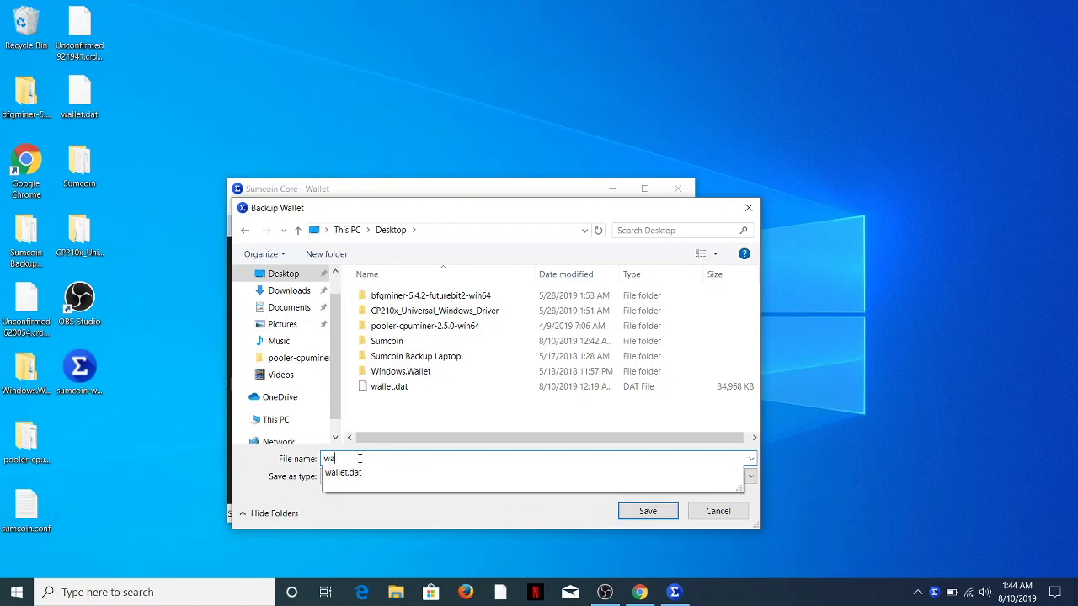
{"action": "key", "text": "BackSpace"}
{"action": "key", "text": "BackSpace"}
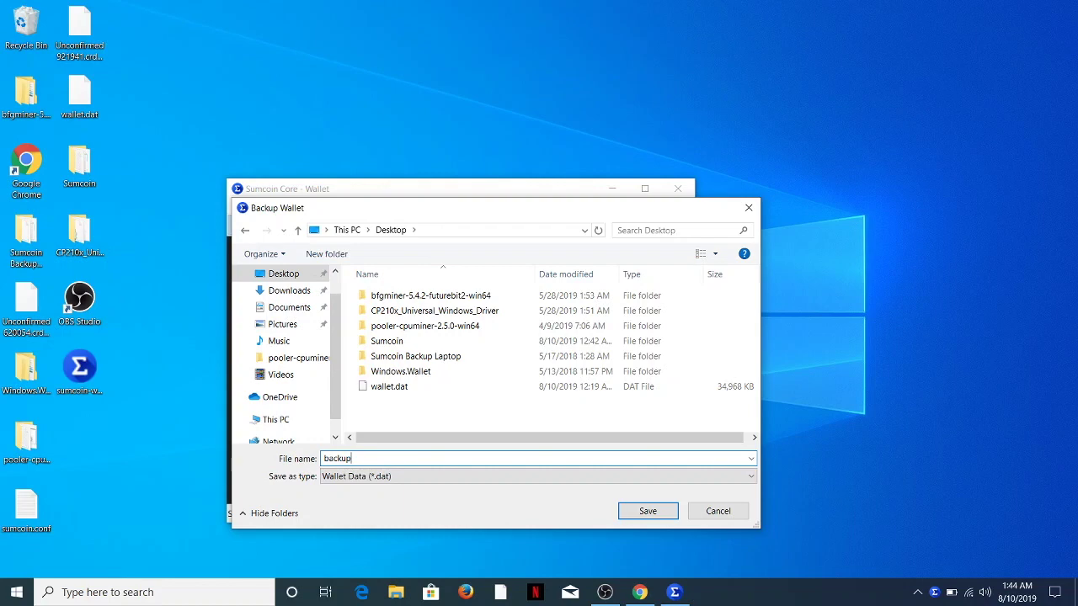
{"action": "left_click", "coordinate": [648, 511]}
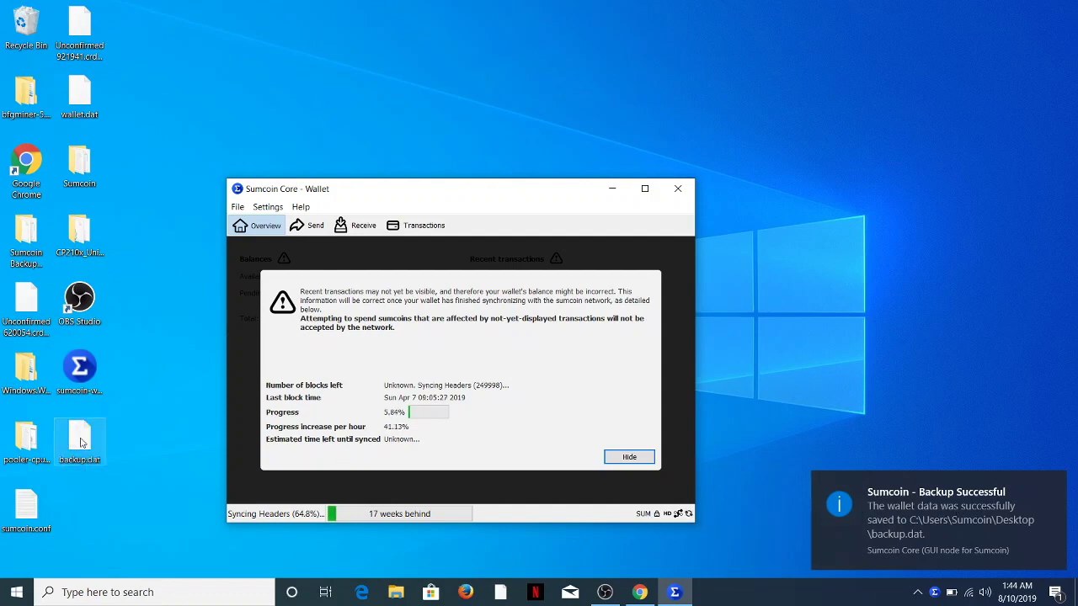
{"action": "left_click", "coordinate": [81, 443]}
{"action": "mouse_move", "coordinate": [81, 443]}
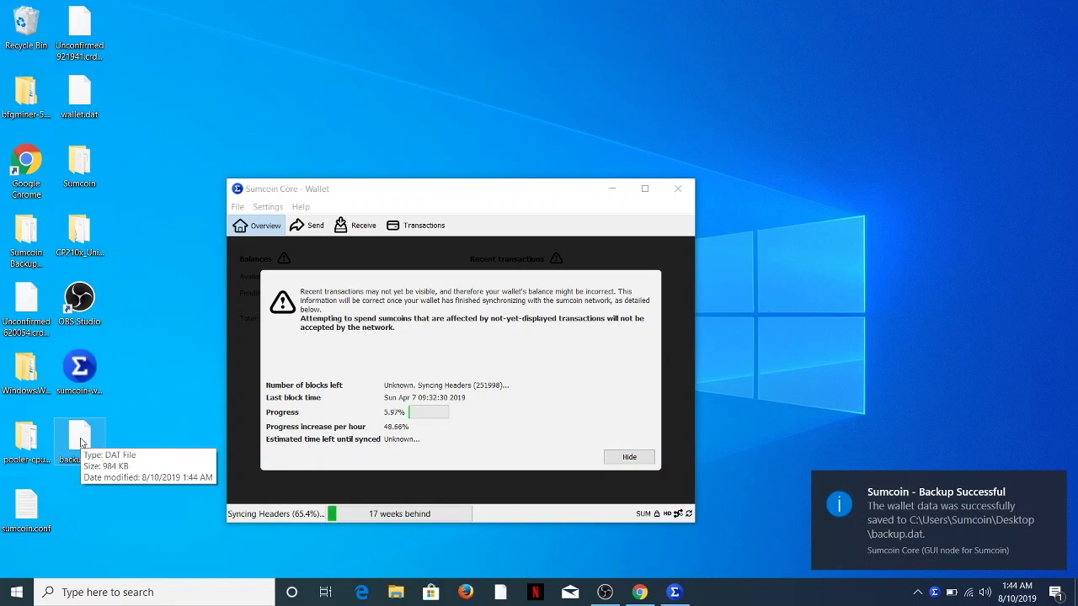
Step: Open Change Passphrase, paste the current passphrase, and show passphrases as readable text
{"action": "left_click", "coordinate": [268, 207]}
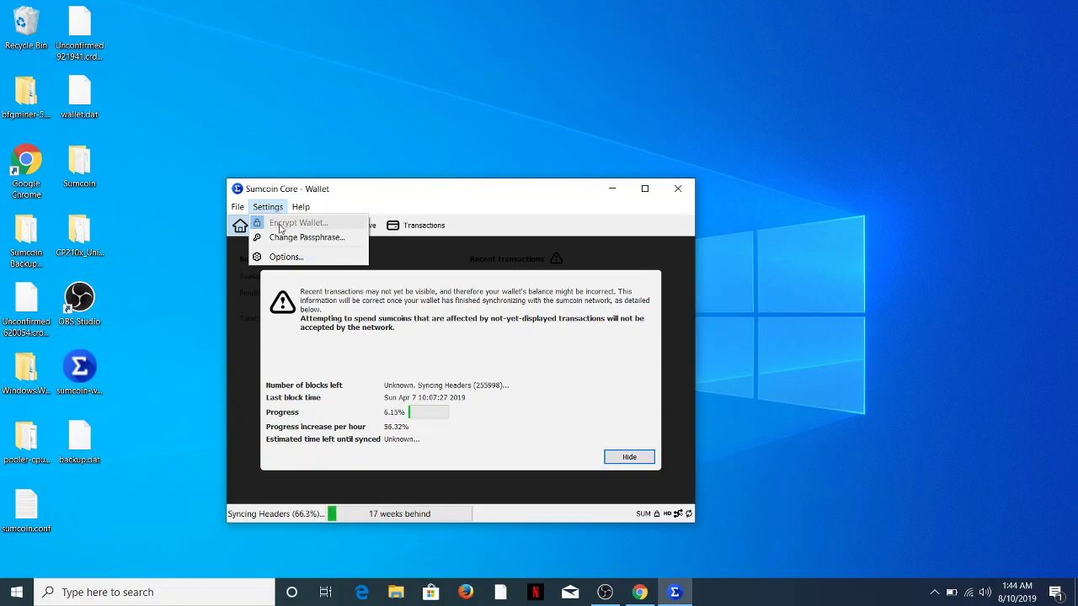
{"action": "left_click", "coordinate": [284, 237]}
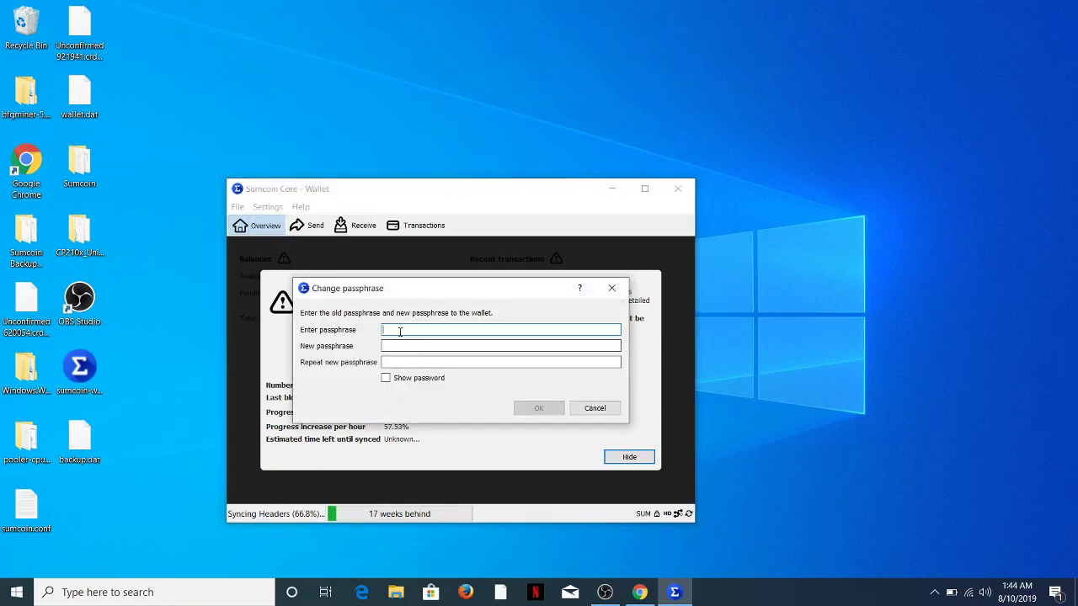
{"action": "right_click", "coordinate": [392, 330]}
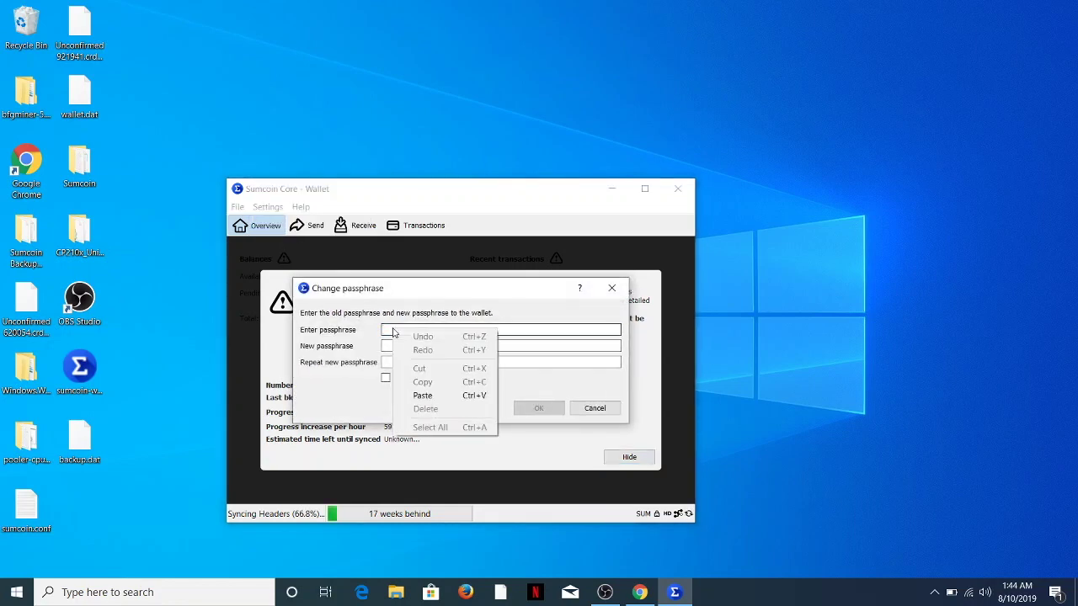
{"action": "left_click", "coordinate": [424, 396]}
{"action": "left_click", "coordinate": [385, 378]}
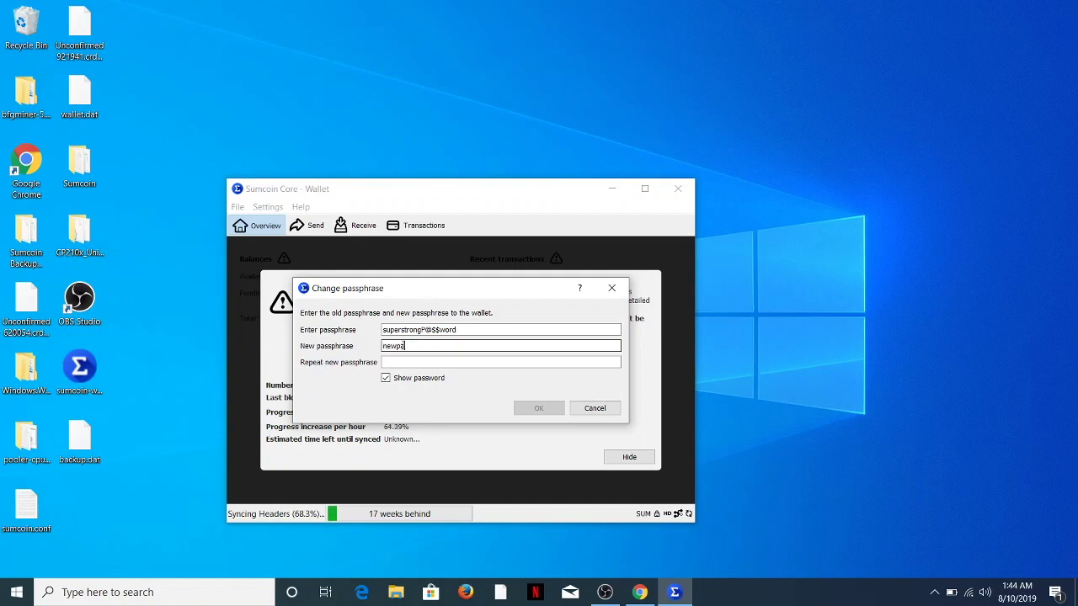
Step: Copy the new passphrase into the confirmation field, apply the change, and dismiss the success message
{"action": "double_click", "coordinate": [407, 347]}
{"action": "right_click", "coordinate": [407, 347]}
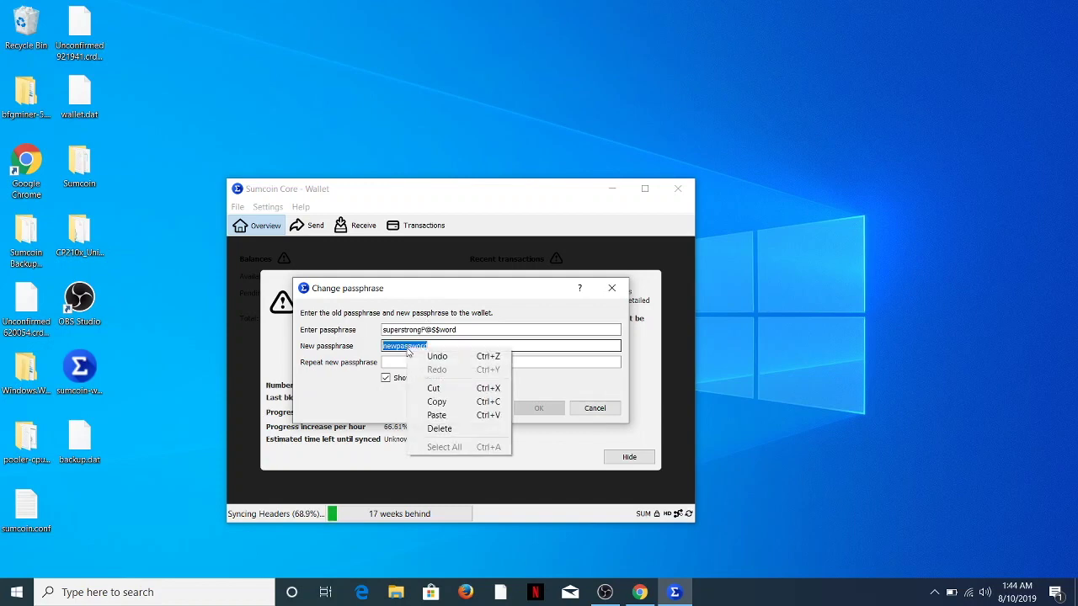
{"action": "left_click", "coordinate": [444, 403]}
{"action": "left_click", "coordinate": [415, 362]}
{"action": "right_click", "coordinate": [415, 363]}
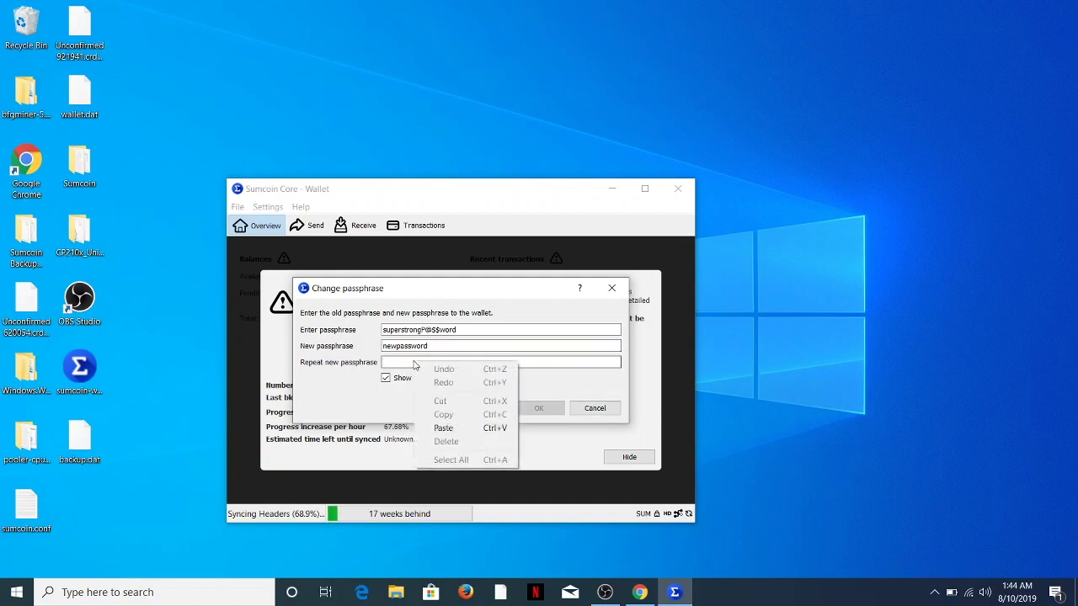
{"action": "left_click", "coordinate": [444, 428]}
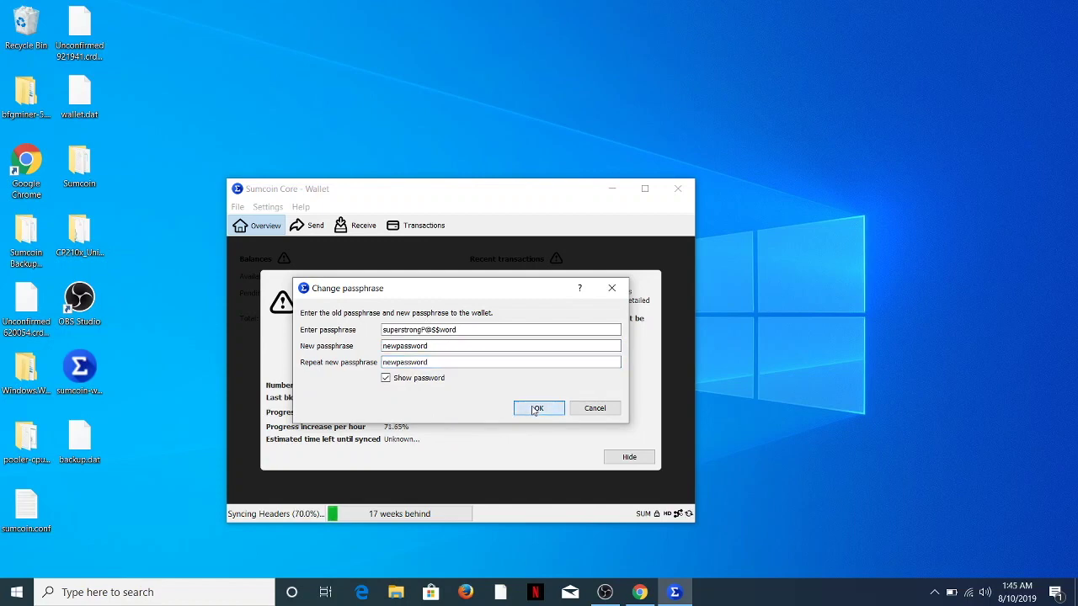
{"action": "left_click", "coordinate": [535, 410]}
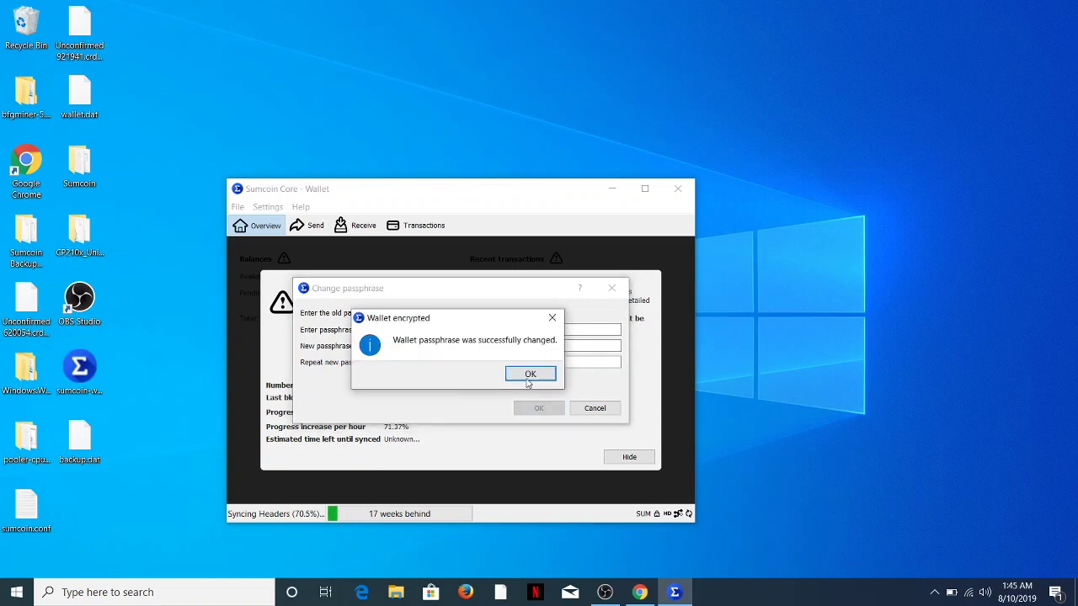
{"action": "left_click", "coordinate": [530, 374]}
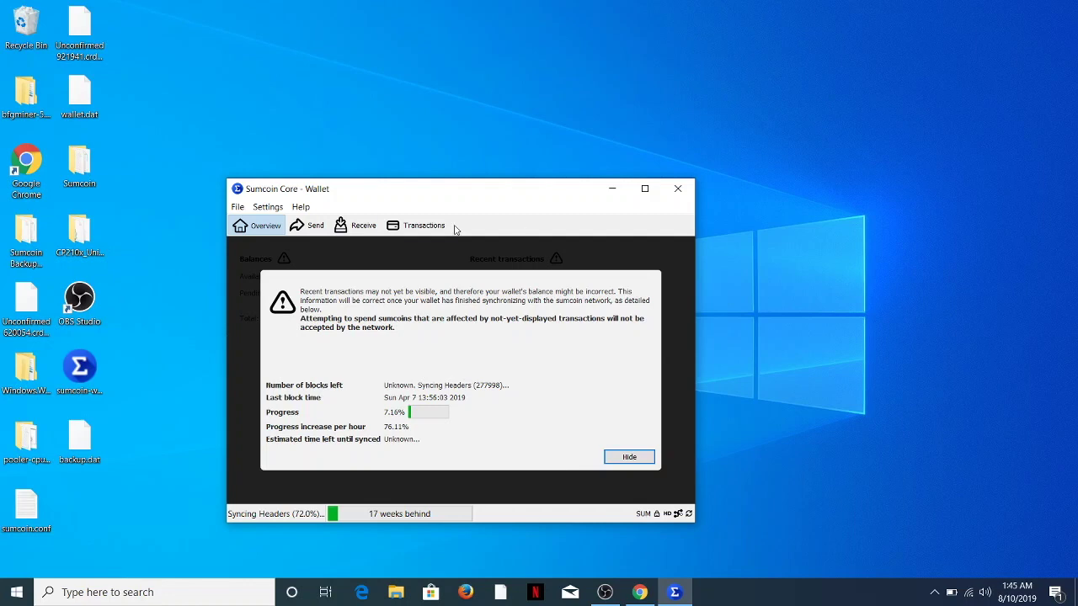
{"action": "left_click", "coordinate": [302, 208]}
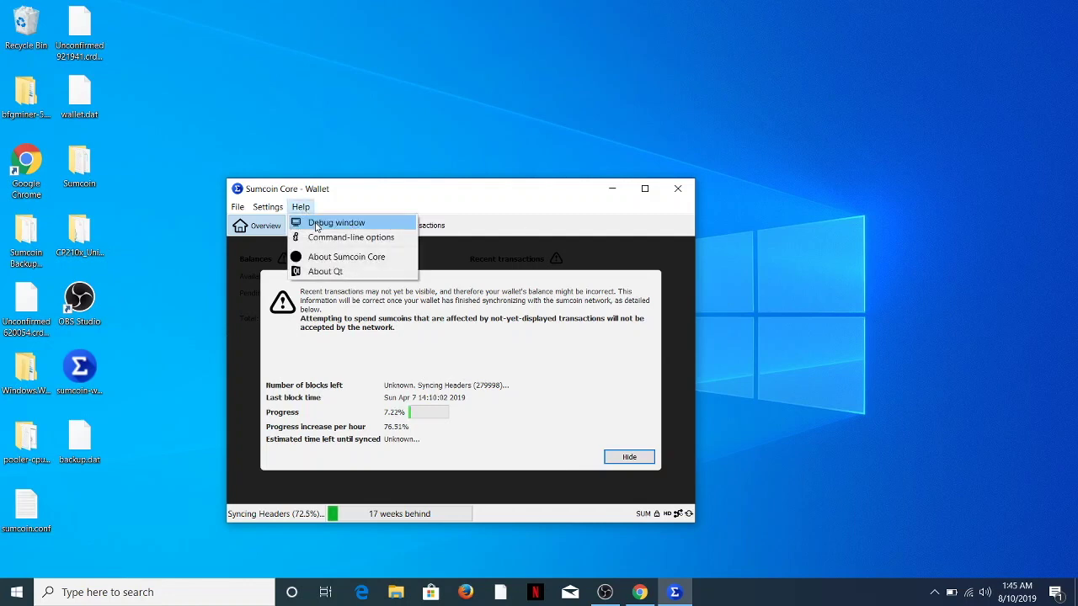
{"action": "left_click", "coordinate": [310, 221]}
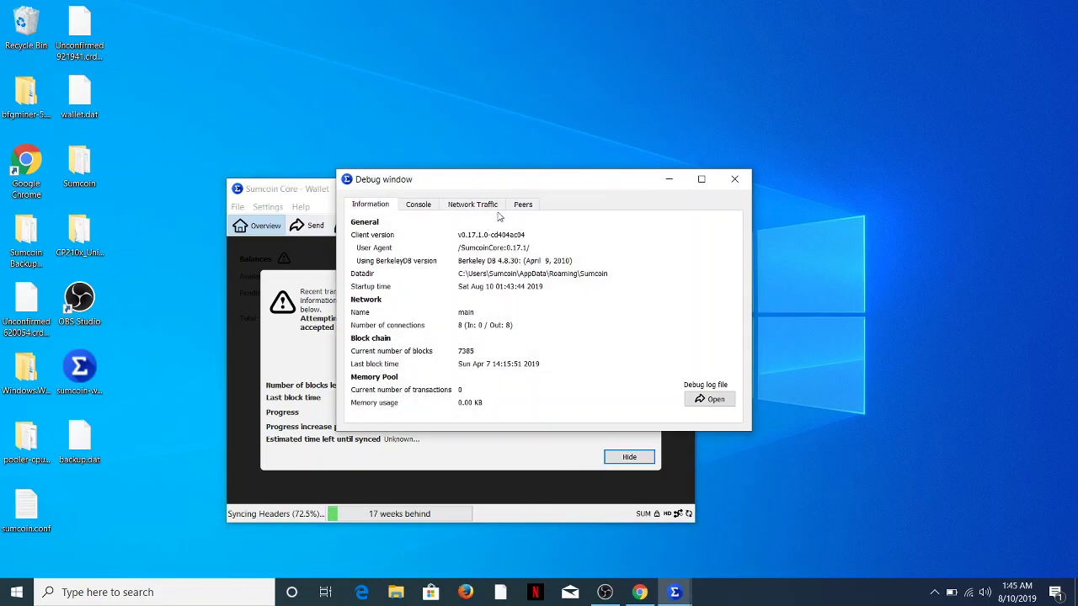
{"action": "left_click", "coordinate": [525, 205]}
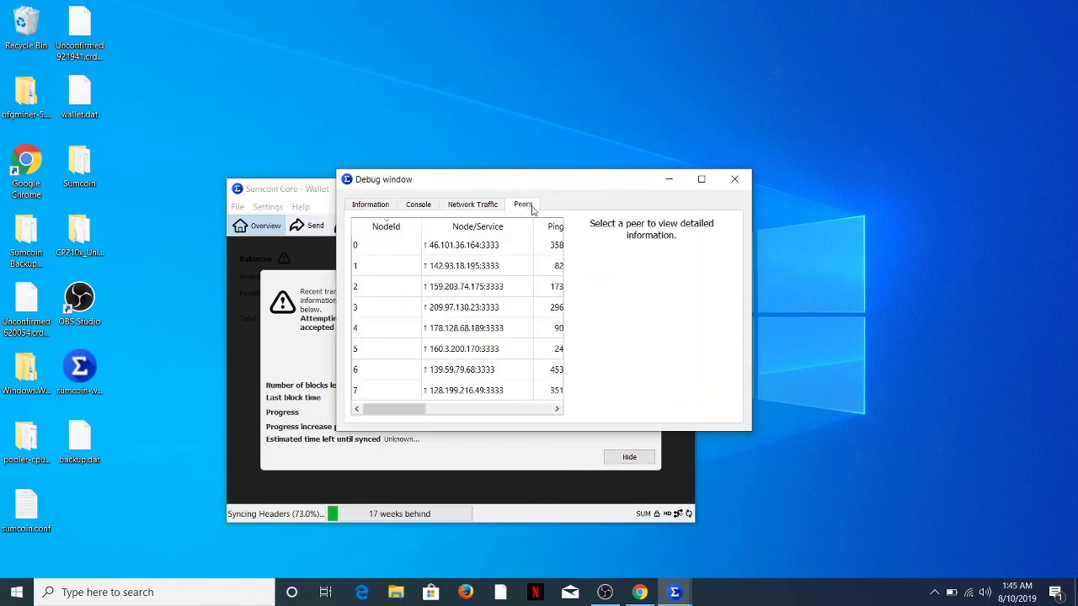
{"action": "left_click", "coordinate": [473, 206]}
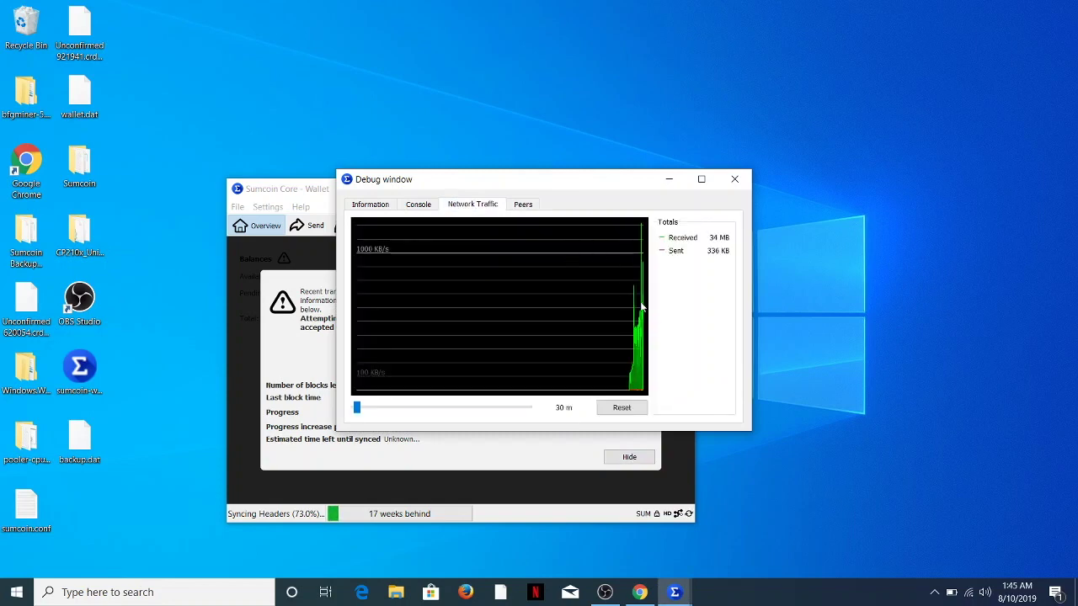
{"action": "left_click", "coordinate": [526, 205]}
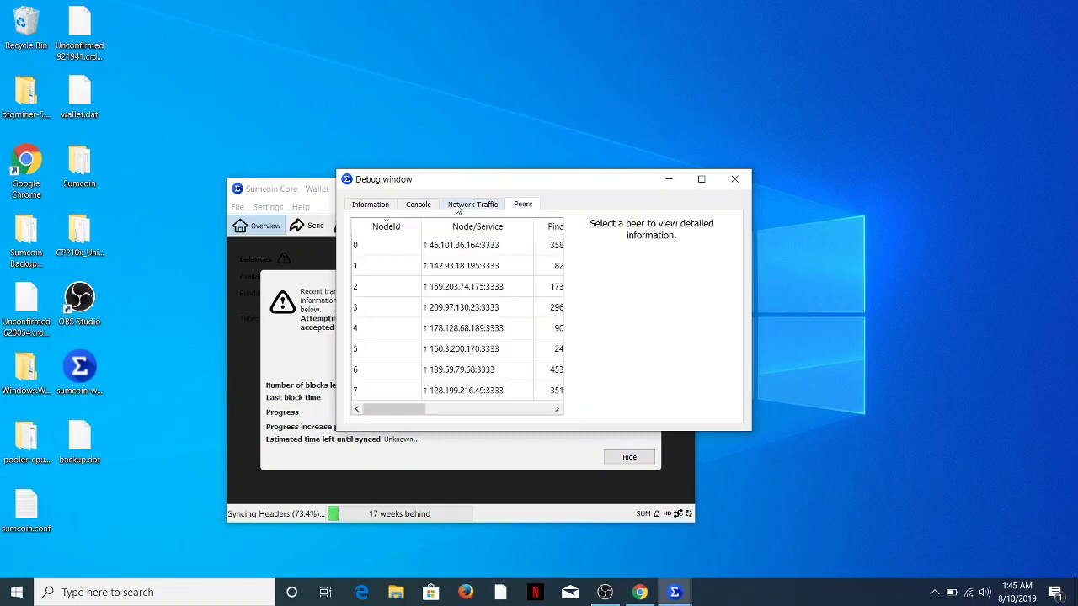
{"action": "left_click", "coordinate": [419, 206]}
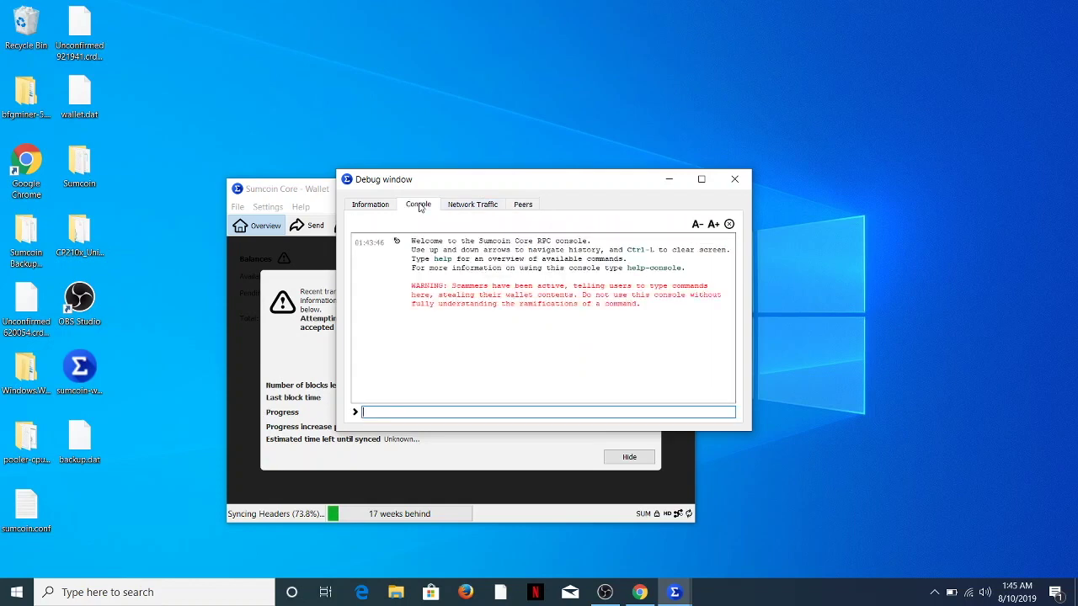
{"action": "left_click", "coordinate": [377, 205]}
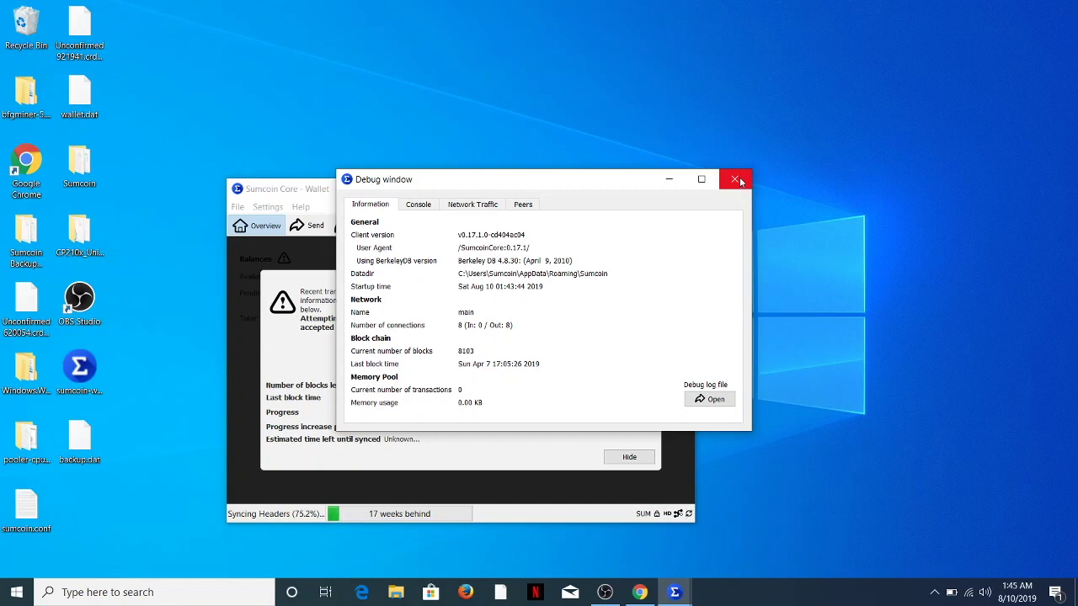
{"action": "left_click", "coordinate": [736, 181]}
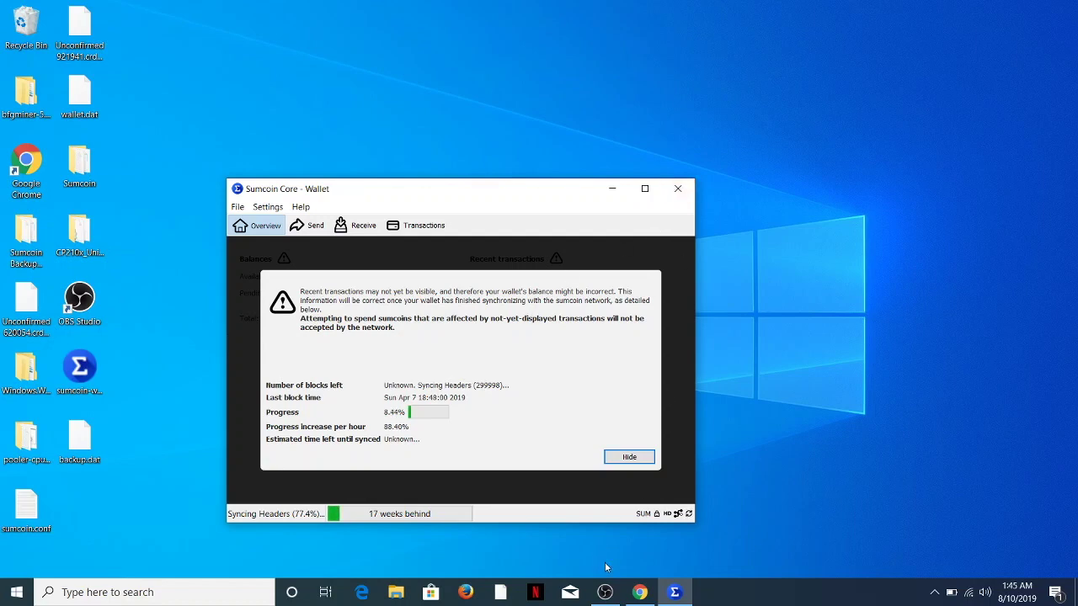
{"action": "mouse_move", "coordinate": [606, 587]}
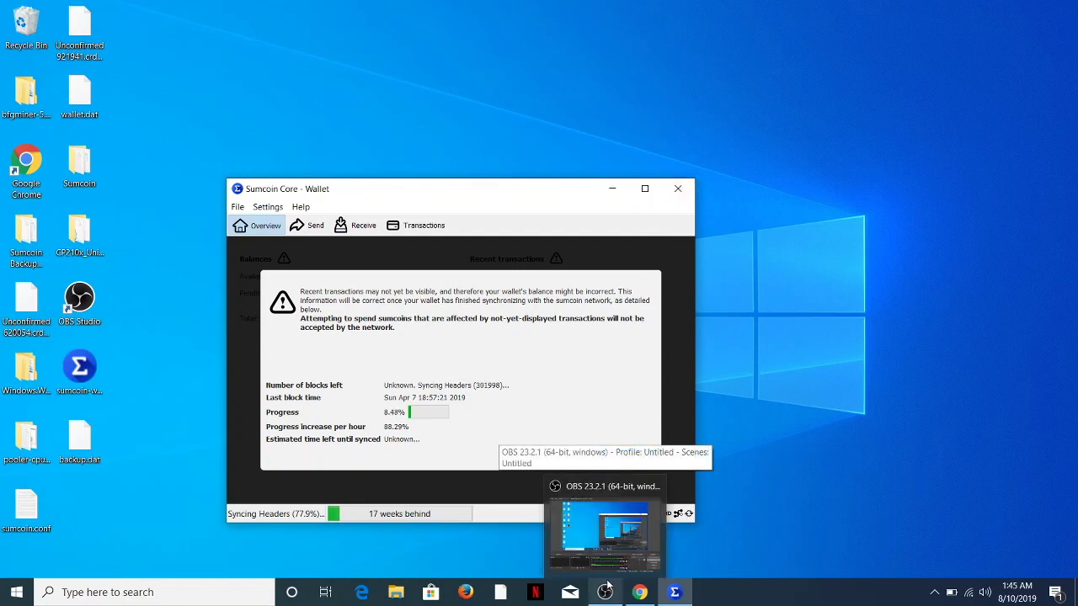